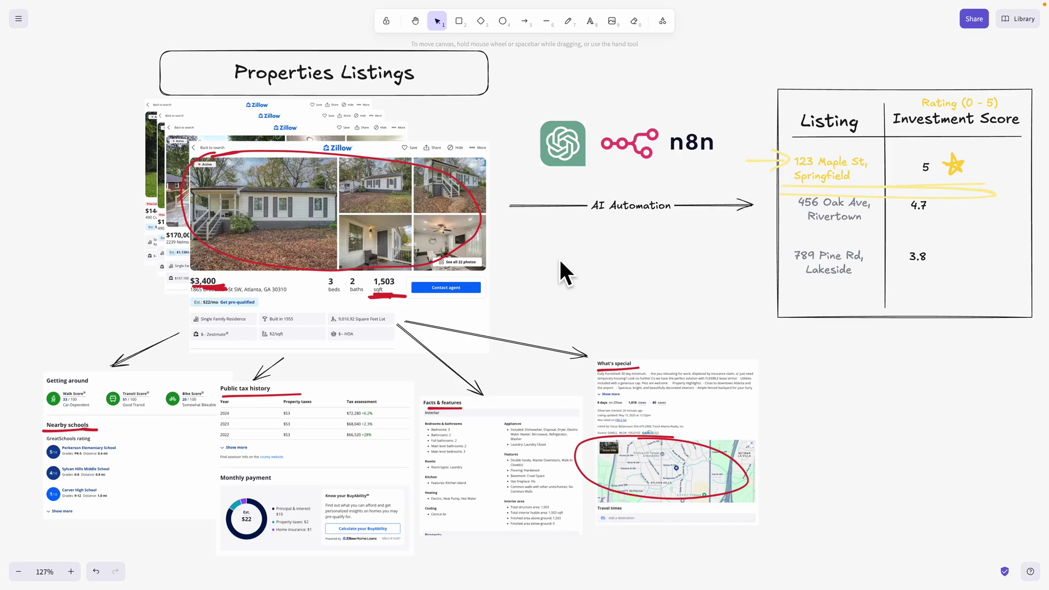
Step: Circle the listing's price and its beds, baths and square footage figures
scroll(356, 182, "up", 5)
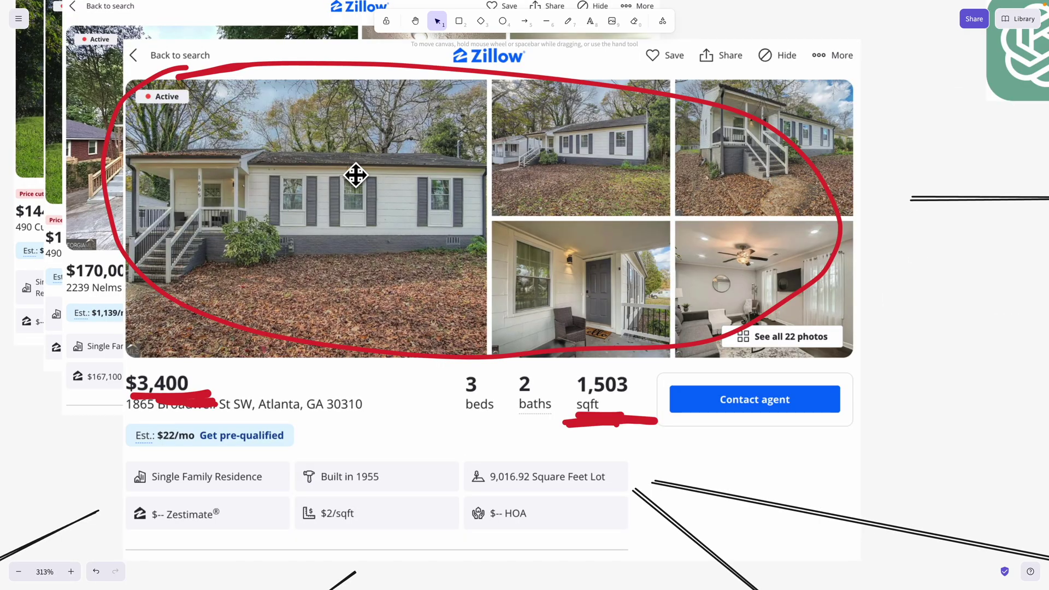
scroll(358, 176, "left", 1)
scroll(361, 178, "left", 1)
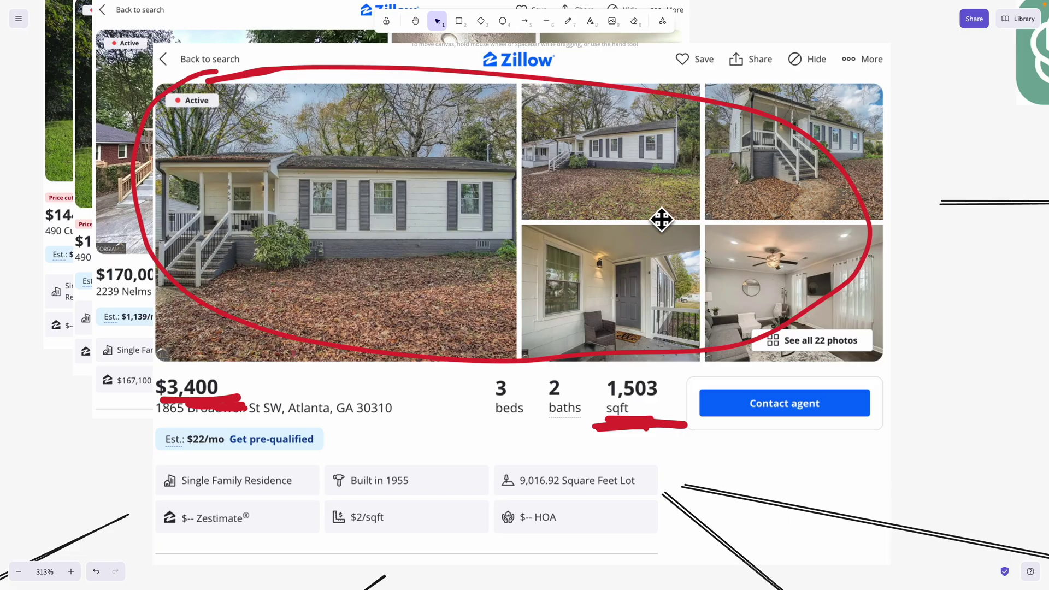
scroll(375, 237, "up", 3)
mouse_move(199, 187)
left_mouse_down()
mouse_move(156, 68)
mouse_move(240, 98)
left_mouse_up()
mouse_move(861, 258)
left_mouse_down()
mouse_move(851, 204)
mouse_move(555, 188)
left_mouse_up()
Step: Mark the Nearby schools, Public tax history, location map and Investment Score heading
scroll(211, 199, "down", 3)
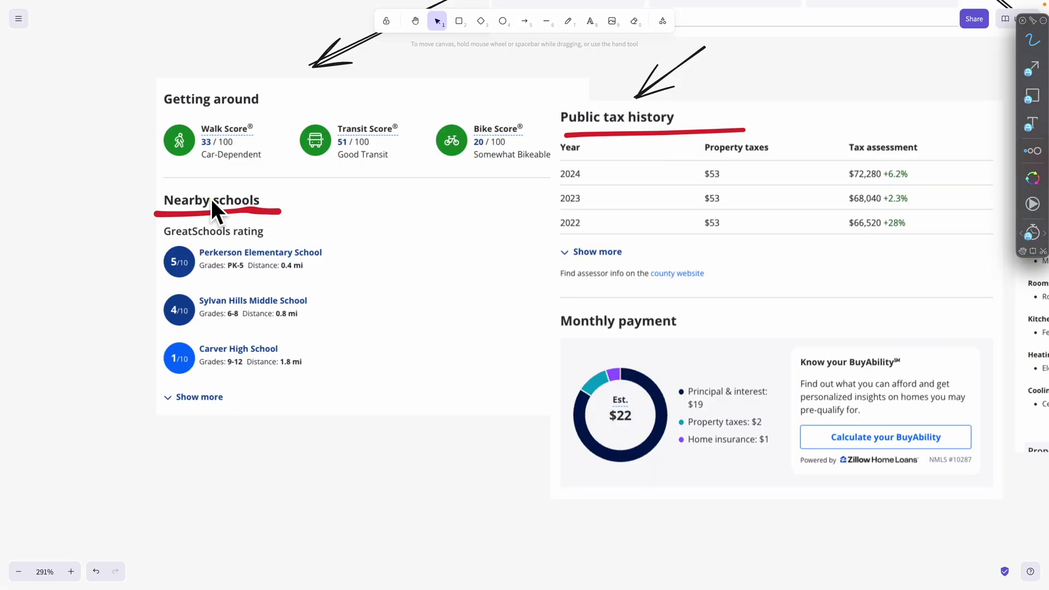
mouse_move(195, 178)
left_mouse_down()
mouse_move(231, 386)
mouse_move(153, 167)
mouse_move(120, 200)
mouse_move(316, 258)
mouse_move(139, 172)
left_mouse_up()
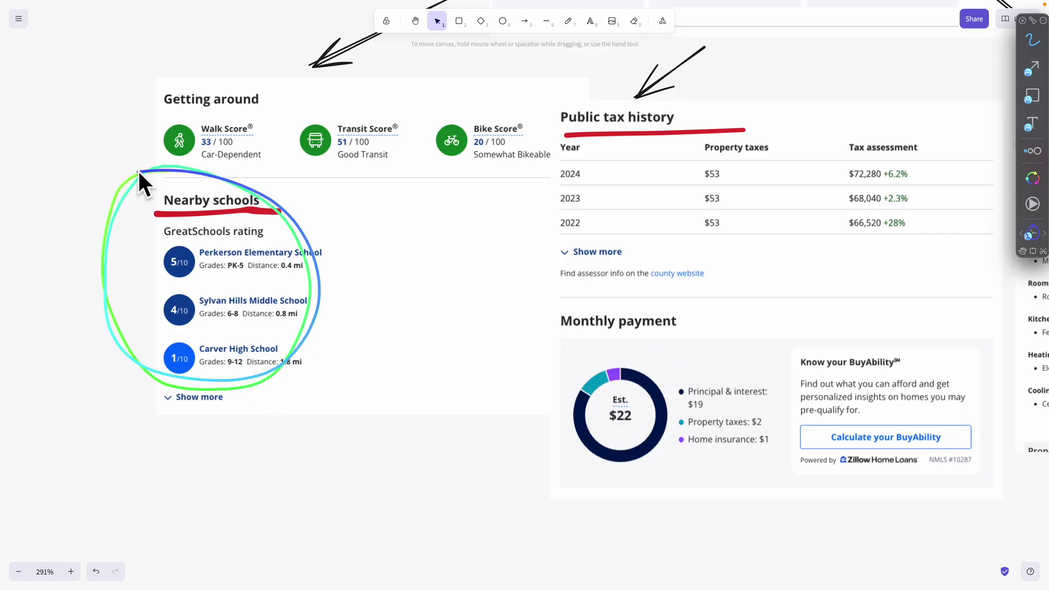
left_click_drag(547, 125, 579, 136)
scroll(601, 208, "right", 10)
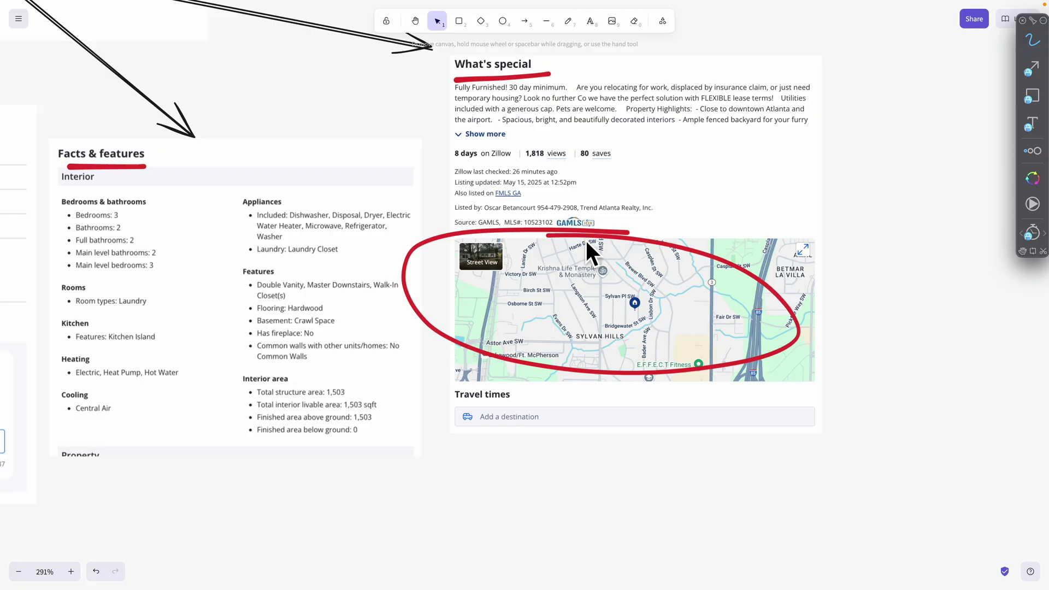
left_click_drag(590, 240, 815, 412)
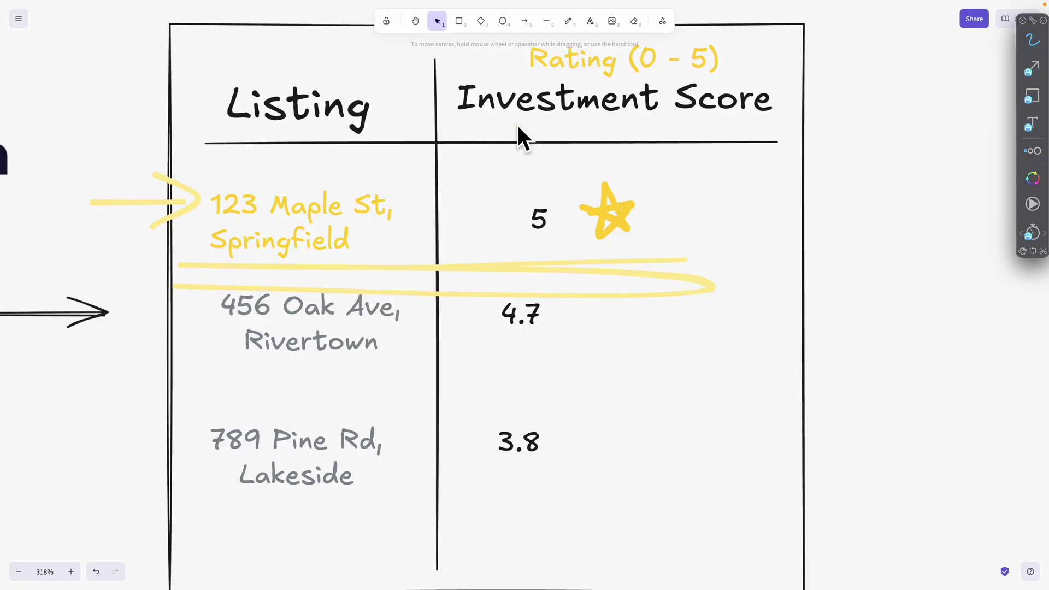
mouse_move(474, 123)
left_mouse_down()
mouse_move(627, 130)
mouse_move(572, 130)
left_mouse_up()
Step: Zoom out the board and select the listing detail columns A–E and Investment Score column
key("shift+1")
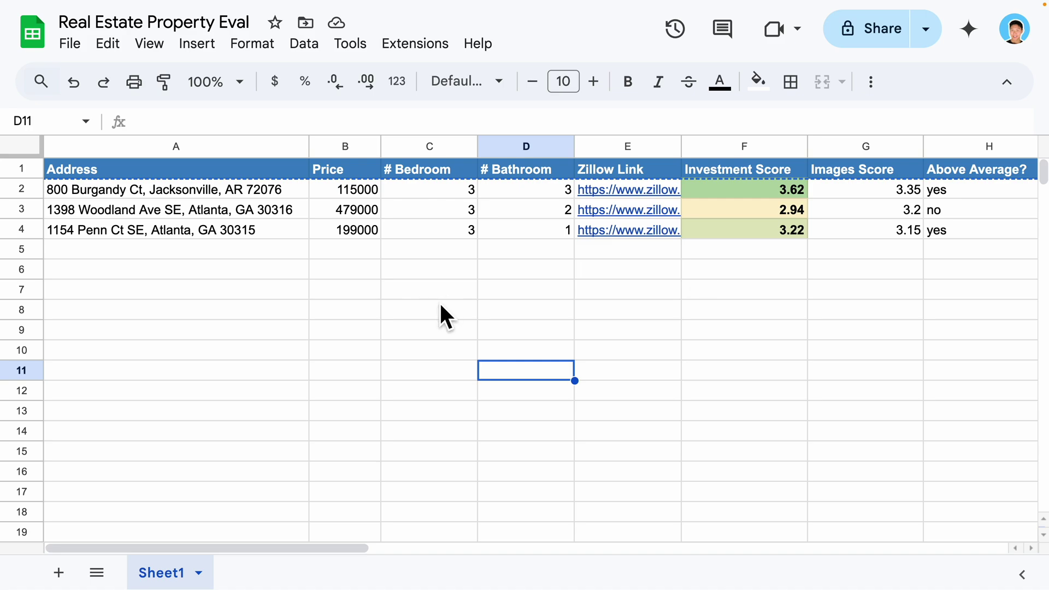
left_click_drag(176, 170, 609, 395)
left_click(734, 379)
left_click_drag(726, 173, 733, 295)
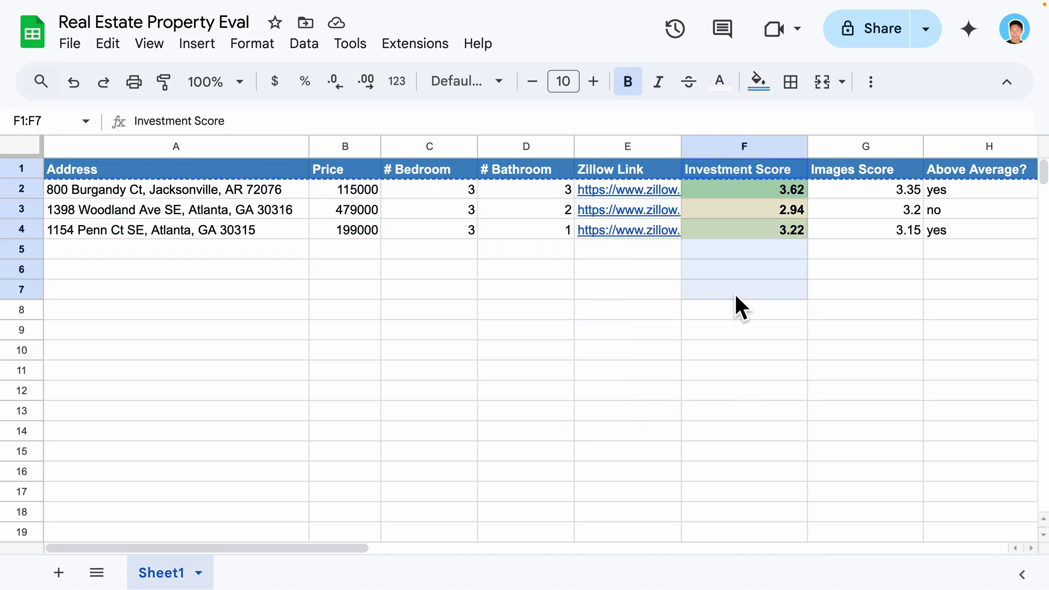
scroll(222, 527, "right", 5)
left_click(427, 289)
left_click_drag(428, 173, 839, 231)
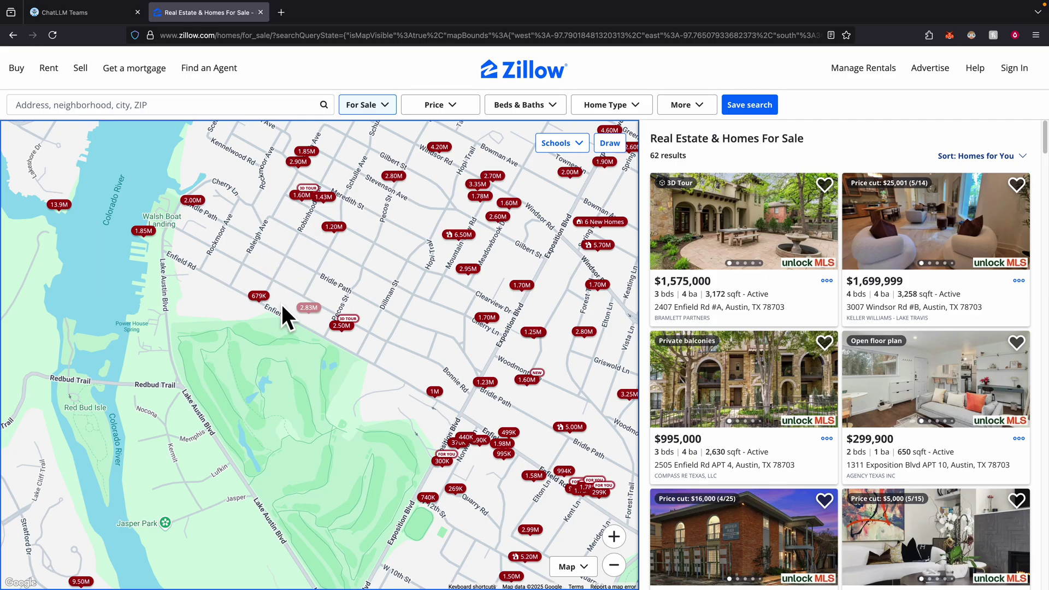
Step: Pan the Zillow map and open the $679,000 two-bedroom listing's details
left_click_drag(313, 368, 271, 328)
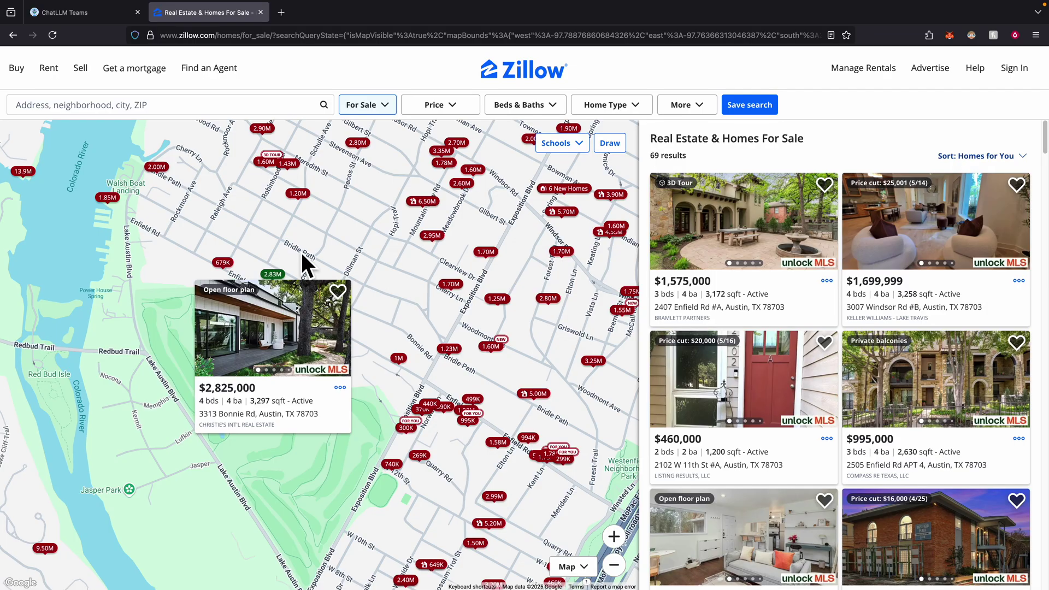
mouse_move(310, 293)
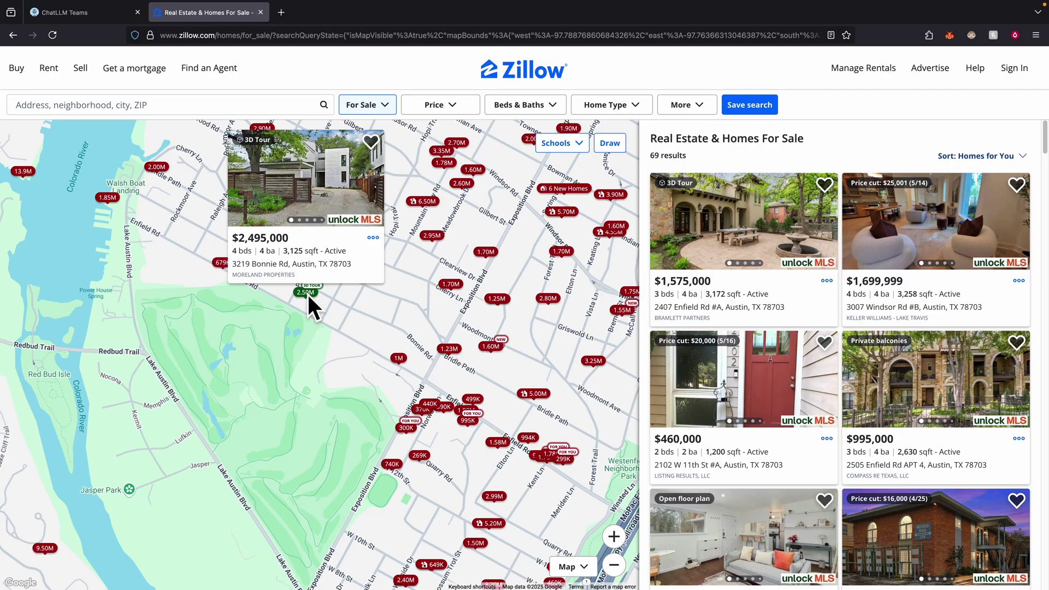
mouse_move(243, 267)
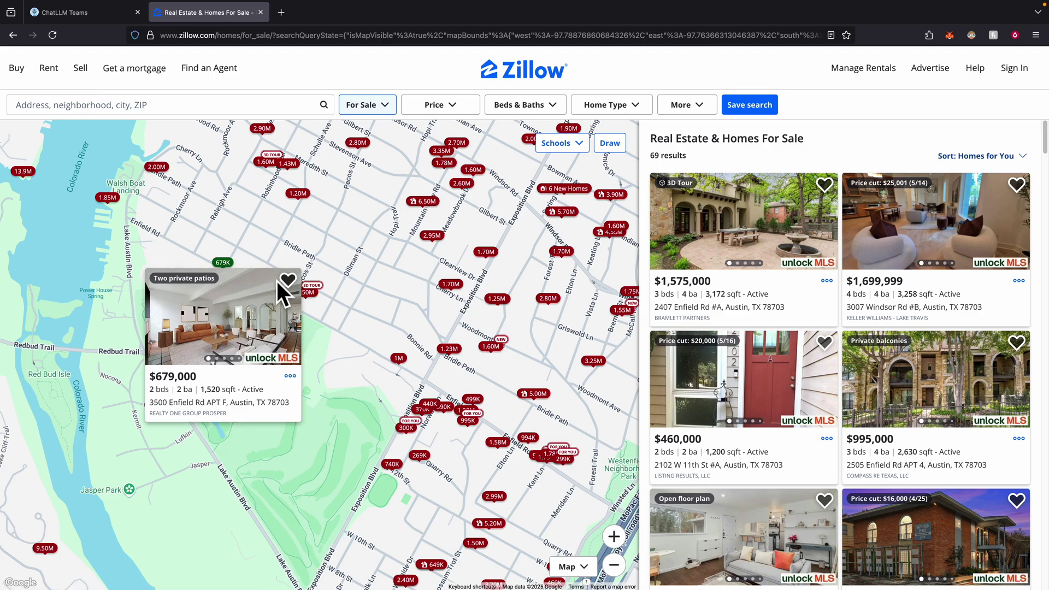
left_click(251, 385)
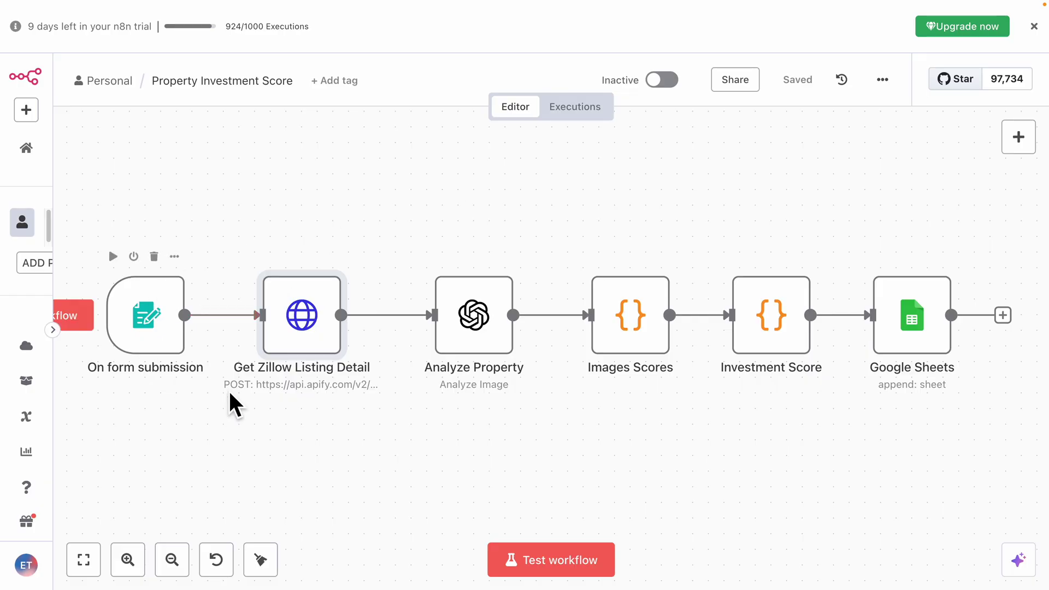
Step: Test the workflow by submitting the listing's Zillow link in the form, then watch every node complete
left_click(562, 564)
left_click(452, 192)
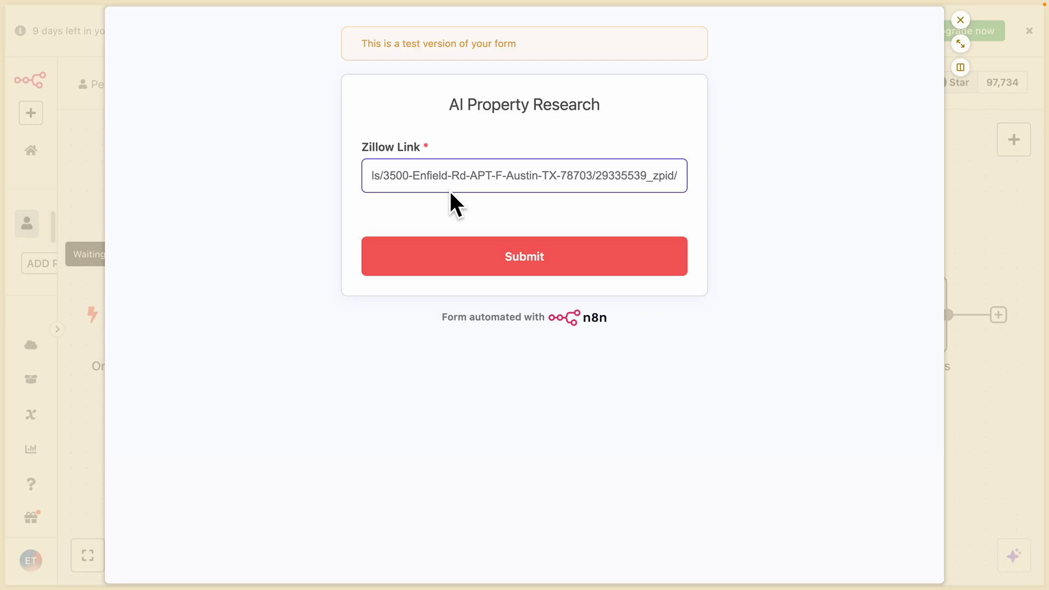
left_click(464, 251)
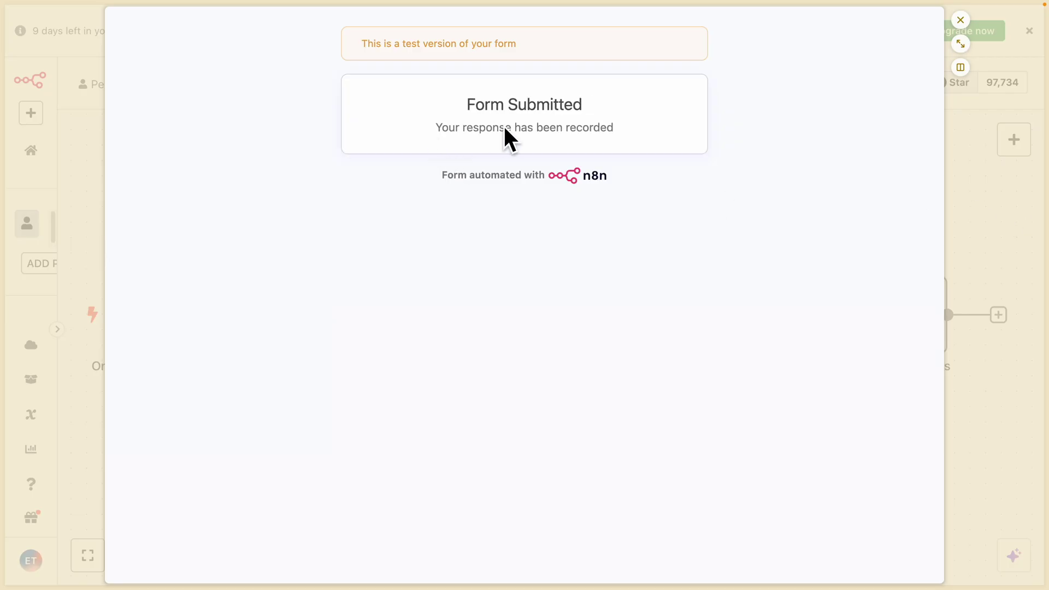
left_click(970, 186)
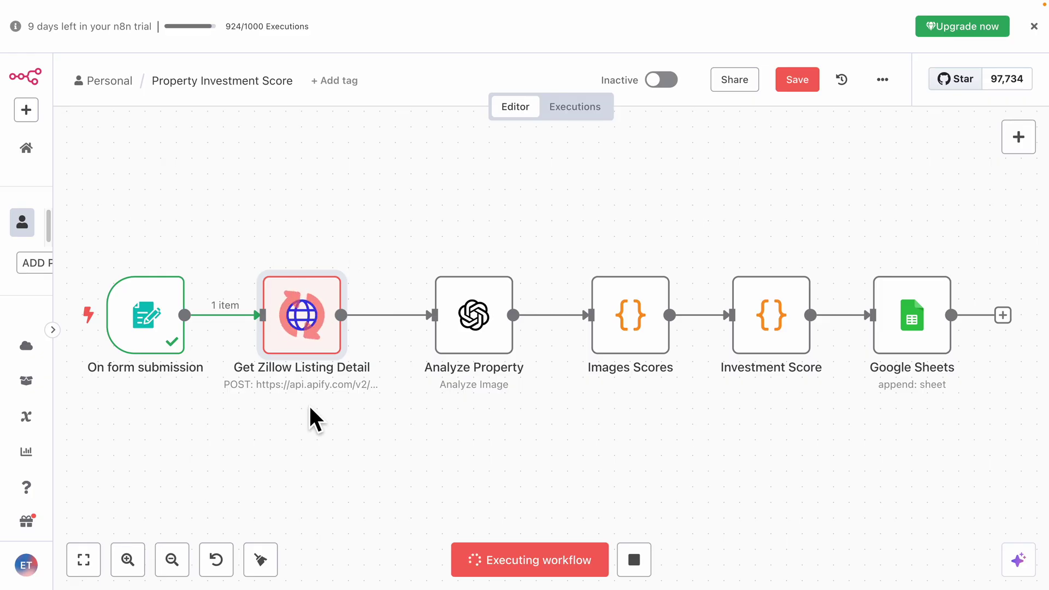
mouse_move(313, 340)
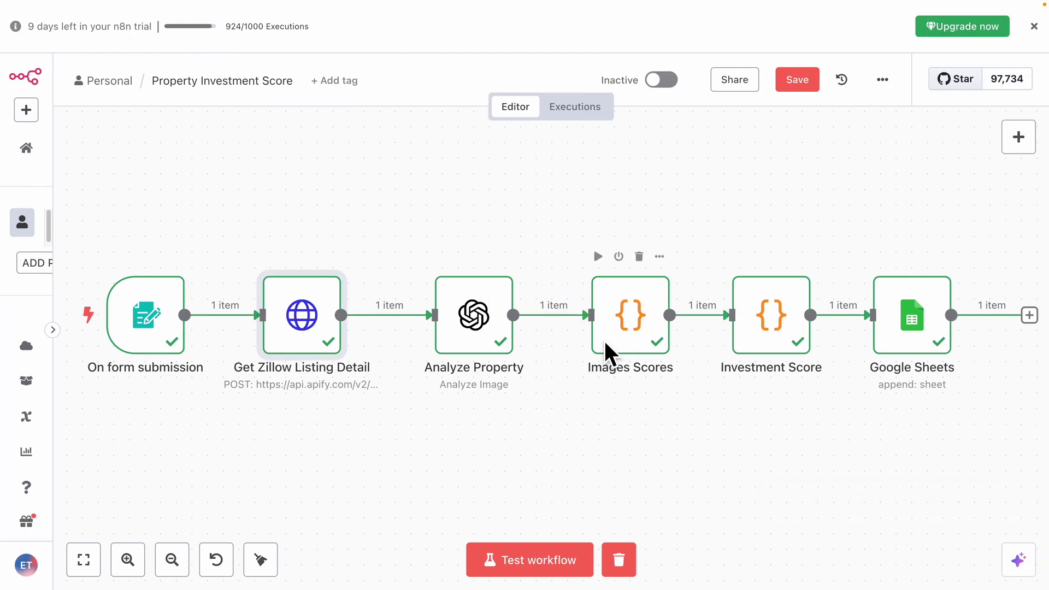
left_click_drag(644, 394, 484, 375)
mouse_move(586, 298)
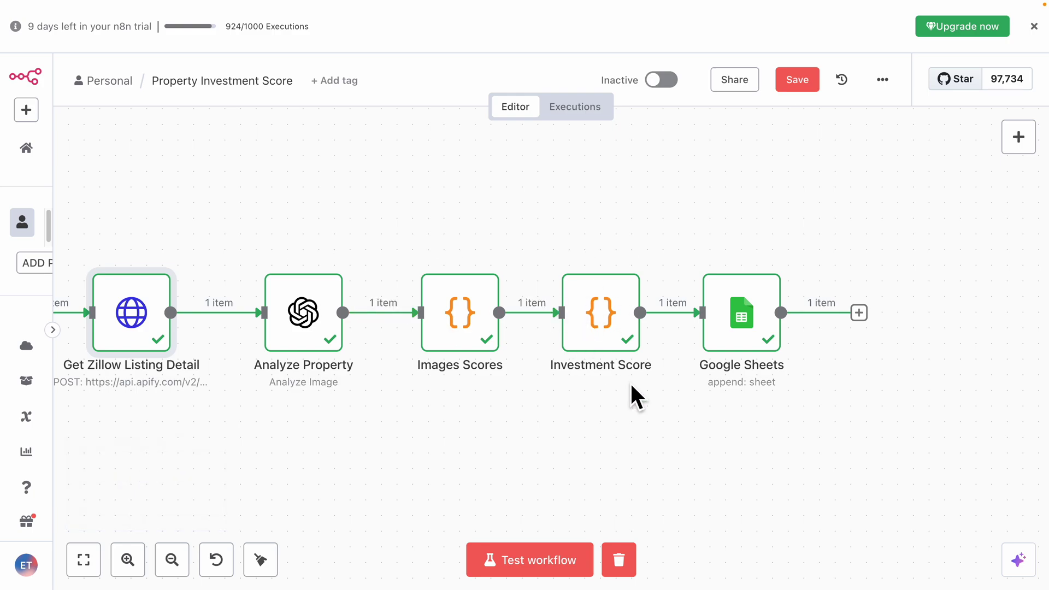
left_click_drag(437, 422, 454, 392)
mouse_move(280, 316)
mouse_move(387, 314)
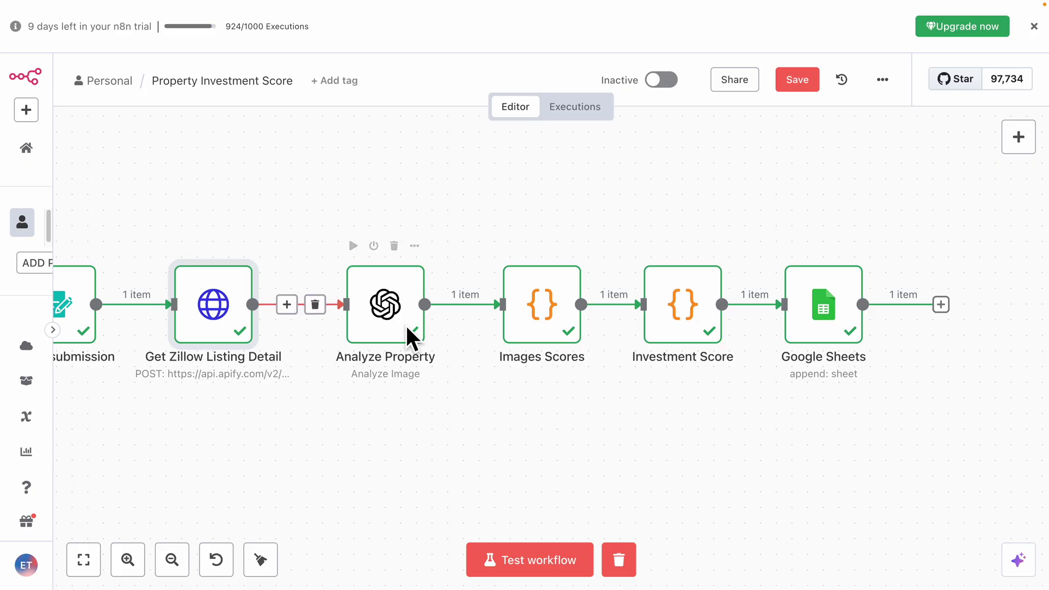
double_click(394, 319)
left_click_drag(555, 377, 555, 514)
scroll(558, 453, "down", 3)
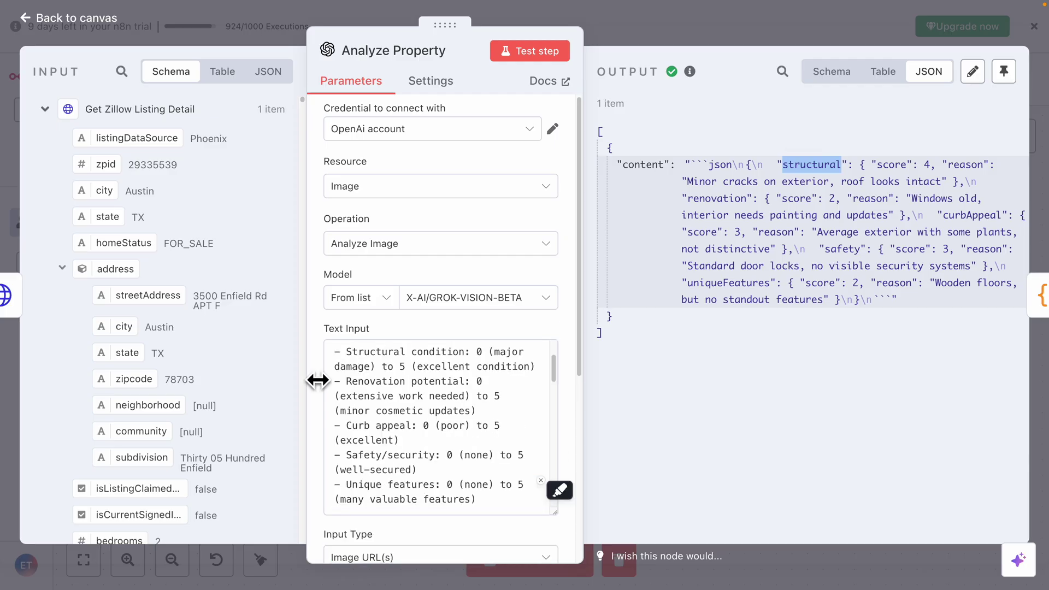
scroll(337, 376, "up", 1)
left_click_drag(336, 374, 458, 398)
scroll(423, 407, "down", 3)
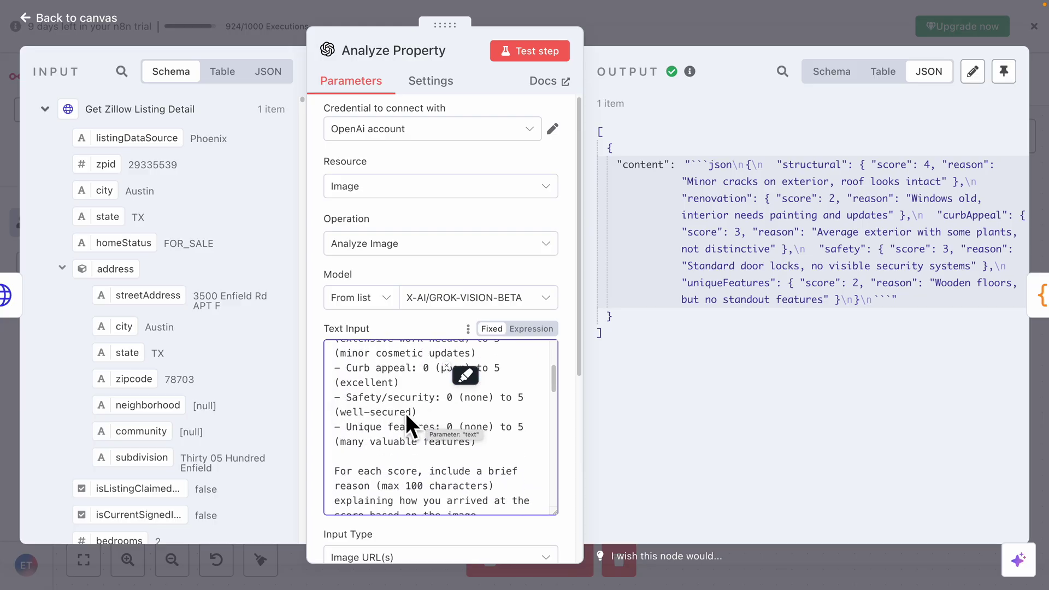
left_click_drag(349, 429, 458, 432)
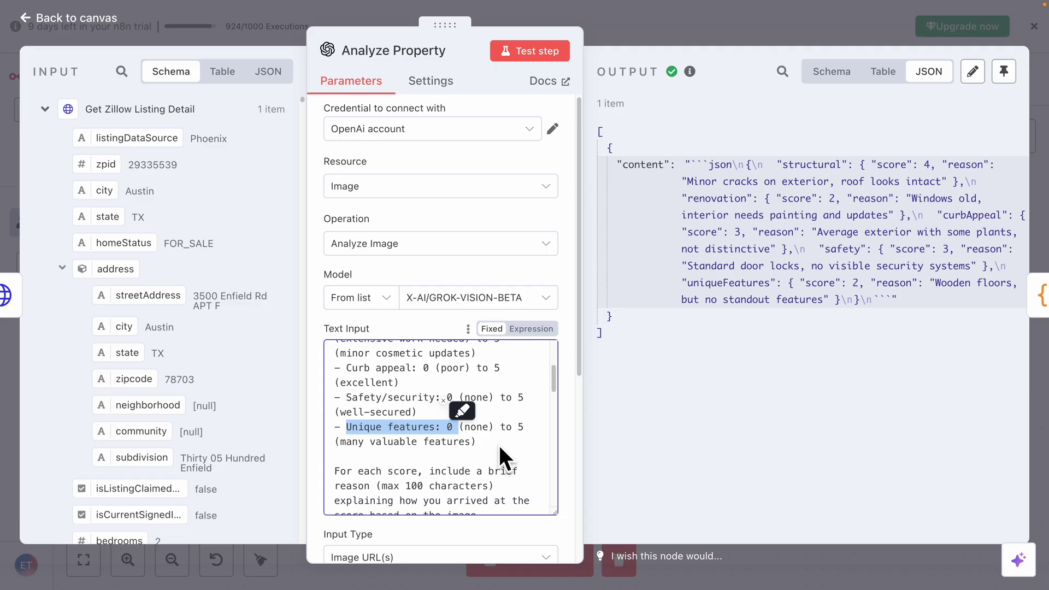
scroll(499, 444, "down", 2)
left_click(499, 428)
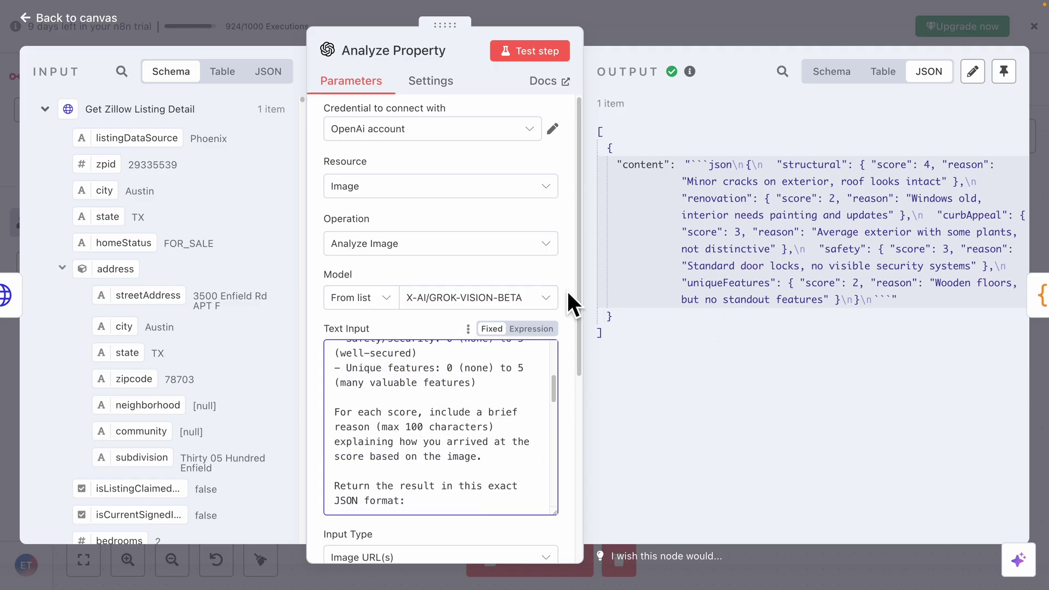
scroll(491, 301, "down", 4)
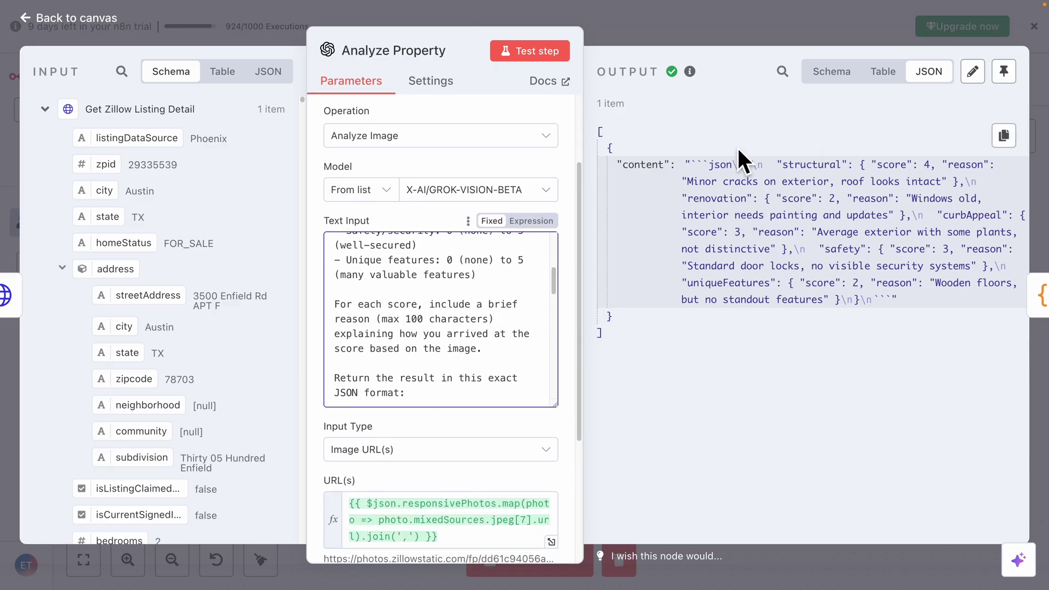
left_click(706, 26)
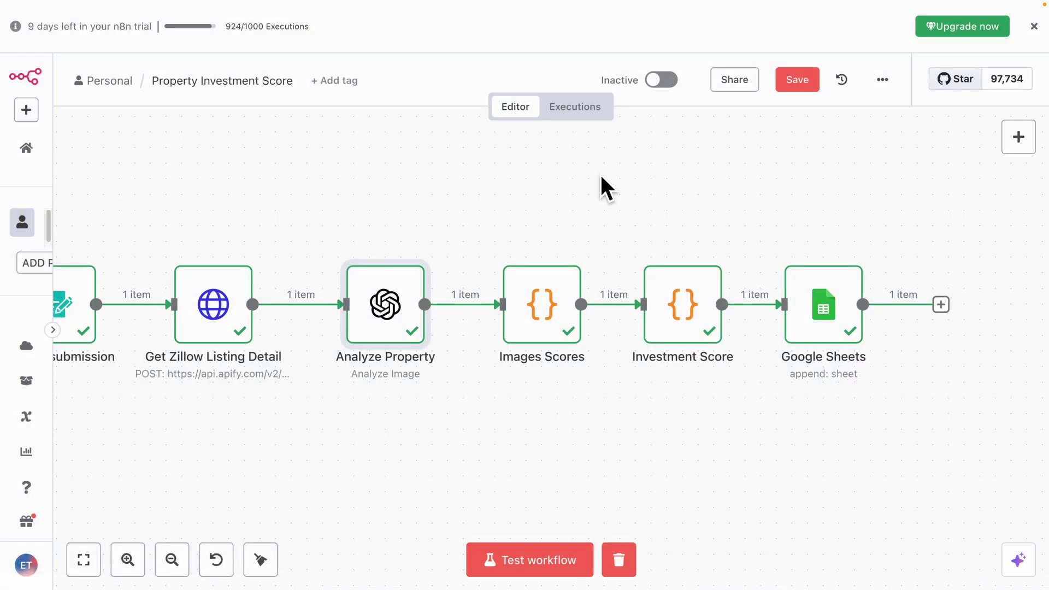
double_click(539, 322)
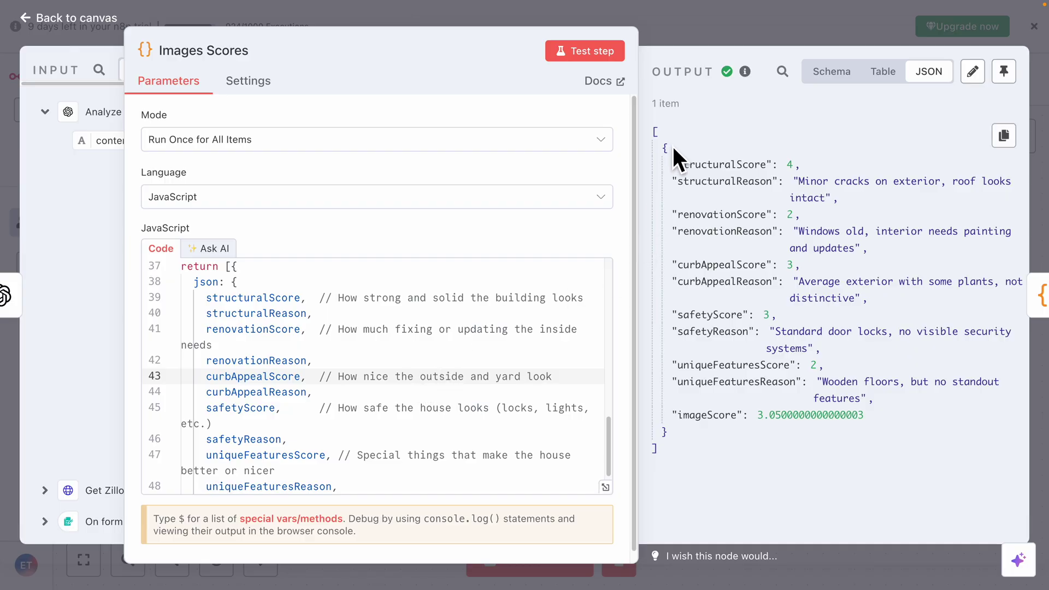
Step: Highlight structuralScore in the Images Scores output, then open the Investment Score node
double_click(696, 164)
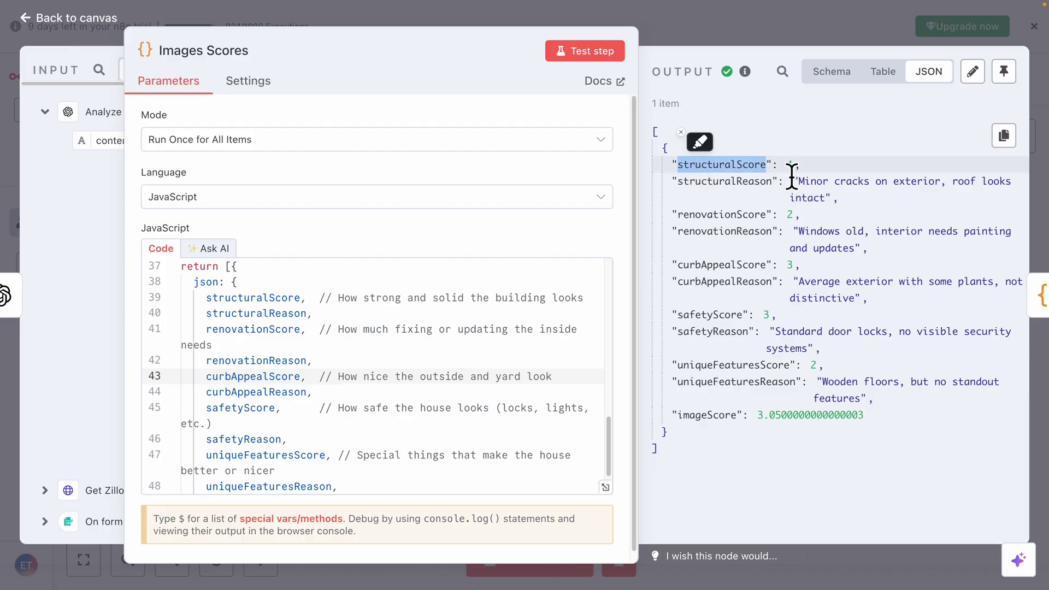
key("Escape")
double_click(599, 311)
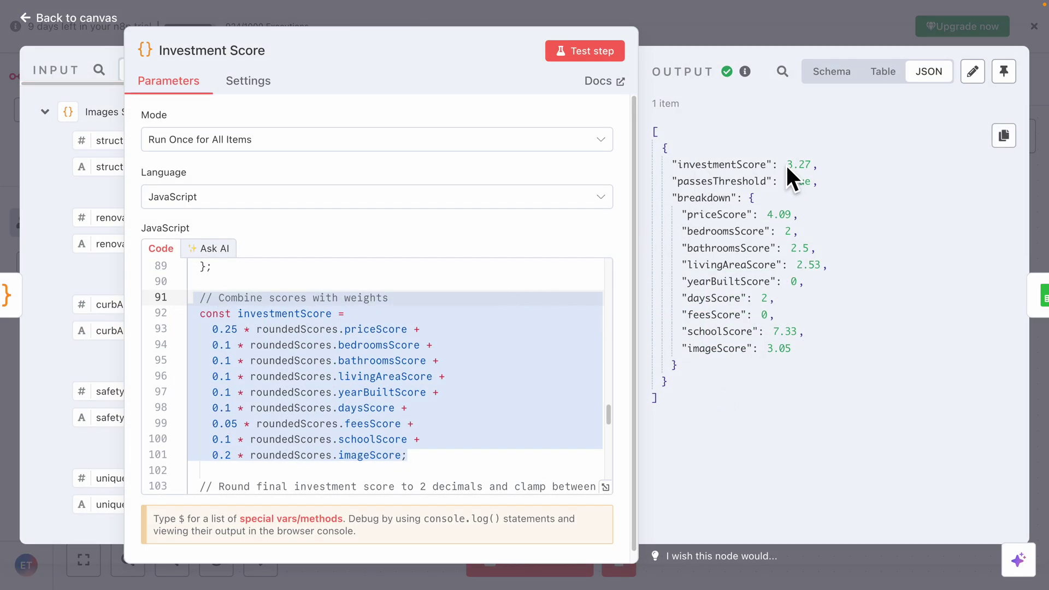
left_click_drag(820, 162, 809, 165)
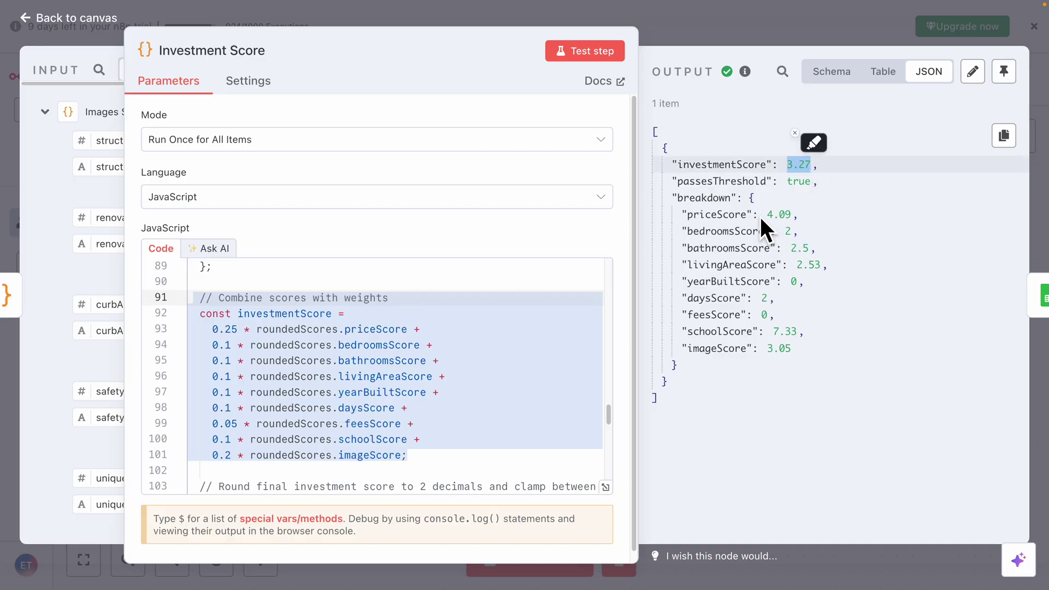
left_click_drag(792, 216, 767, 215)
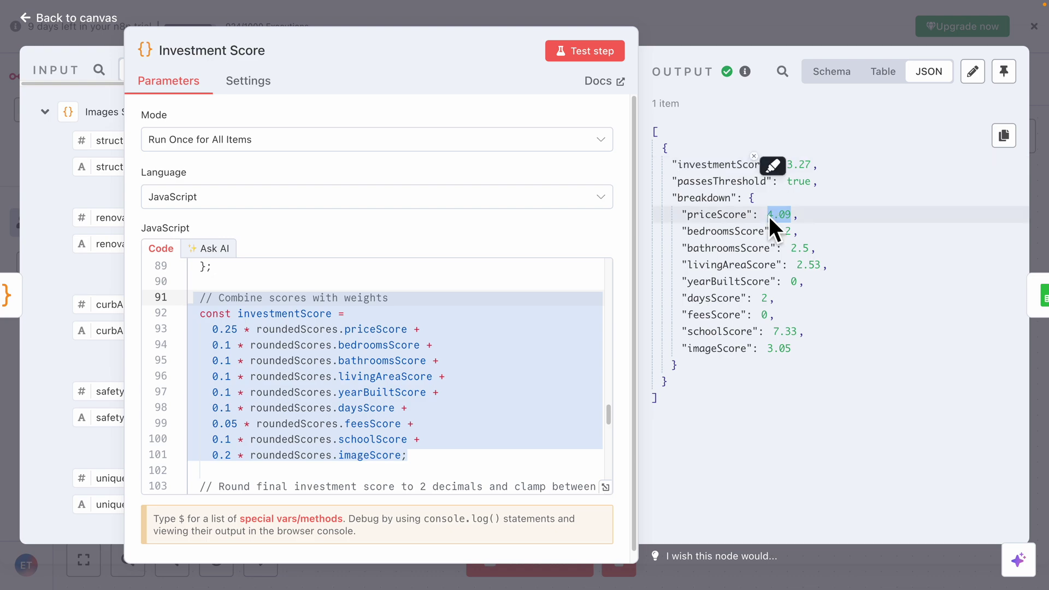
left_click(784, 245)
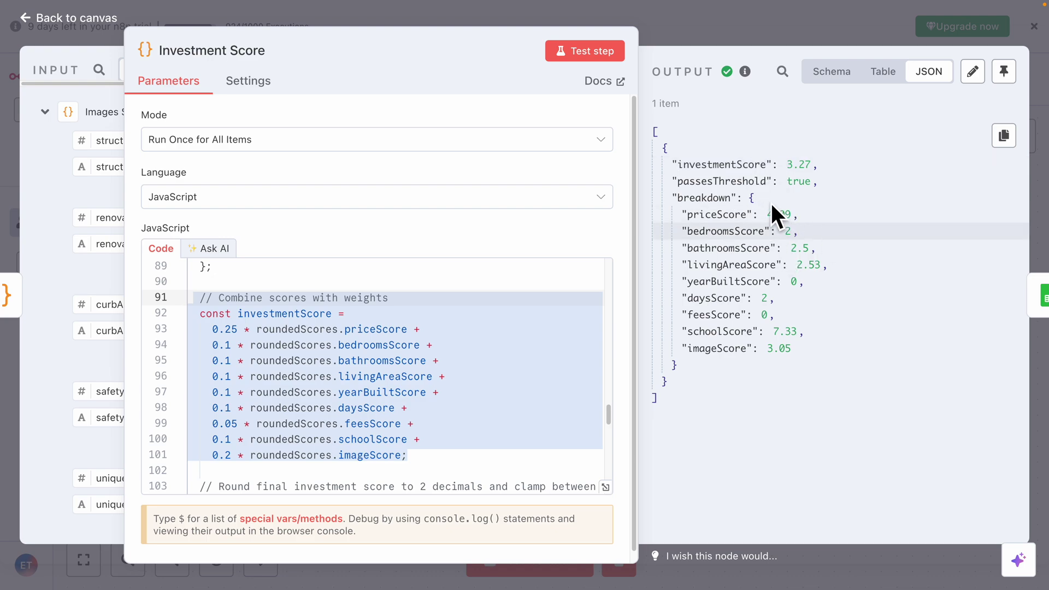
left_click_drag(781, 213, 797, 214)
left_click(790, 226)
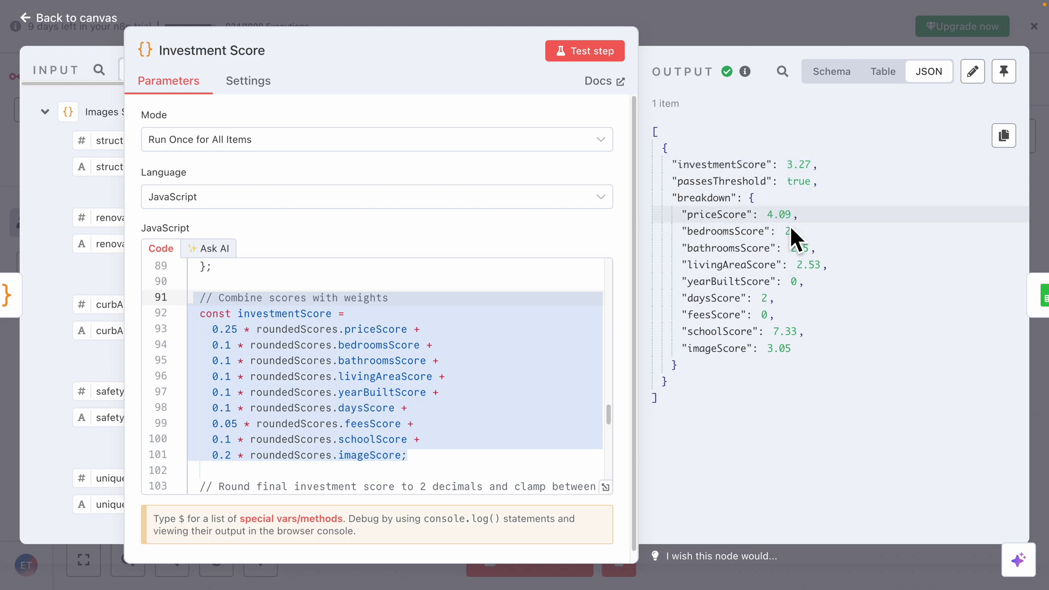
left_click_drag(766, 215, 792, 215)
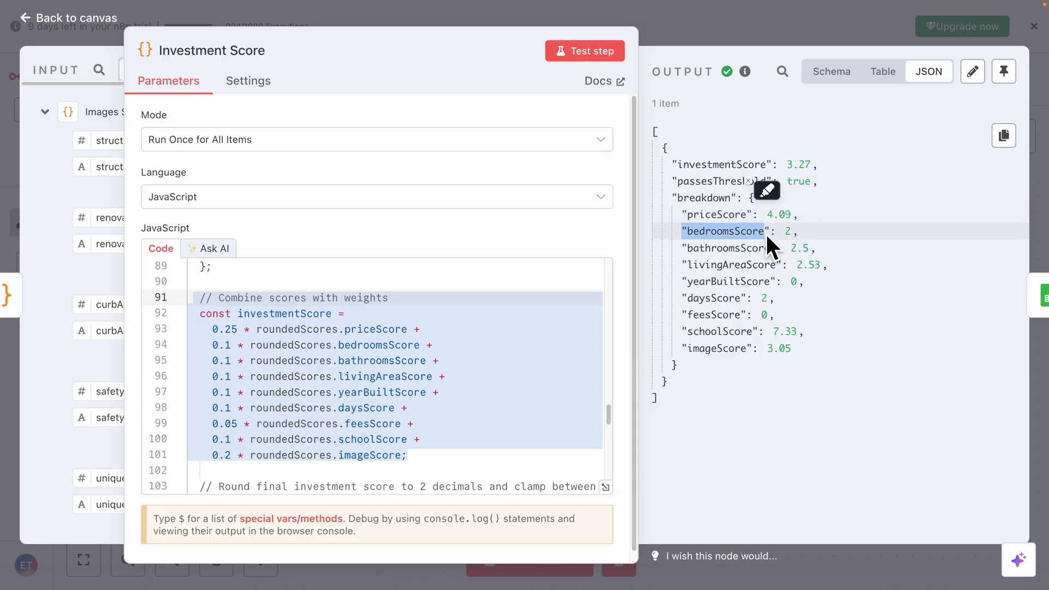
double_click(788, 232)
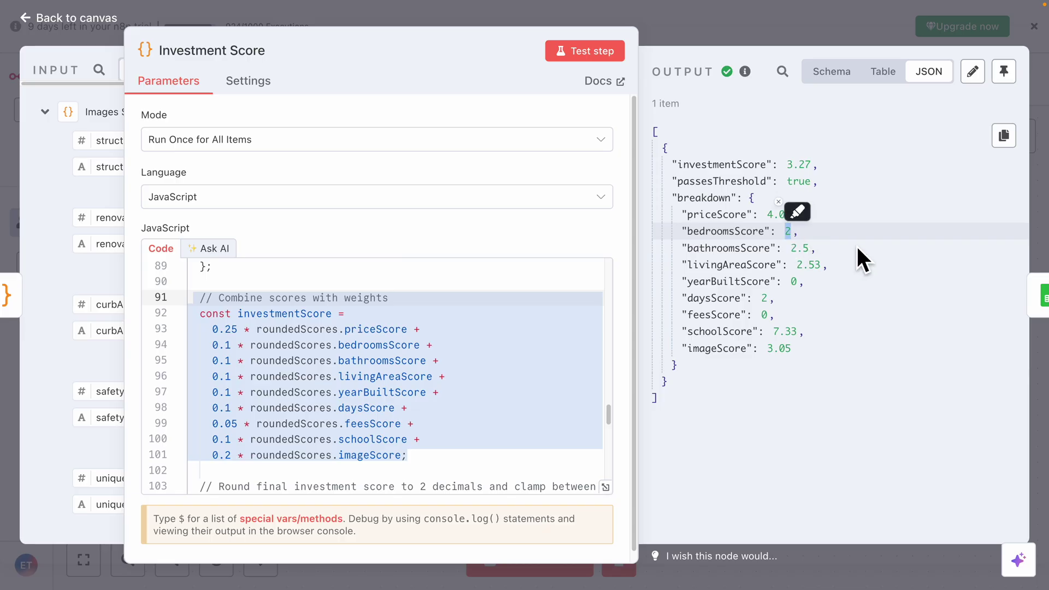
left_click_drag(822, 248, 676, 231)
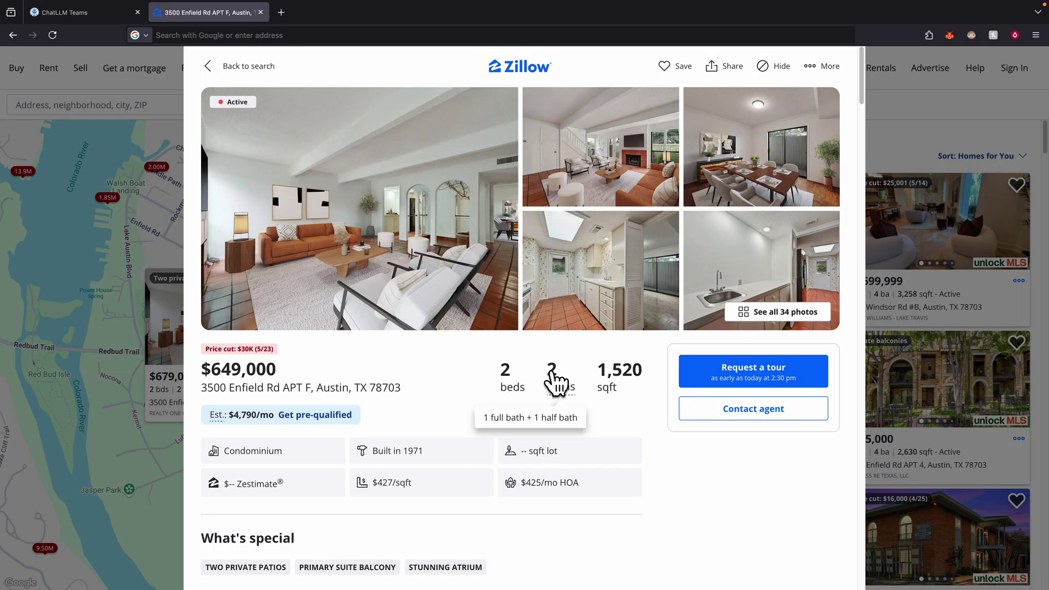
Step: Go back from the Enfield Rd listing to the Austin map search results
left_click(101, 303)
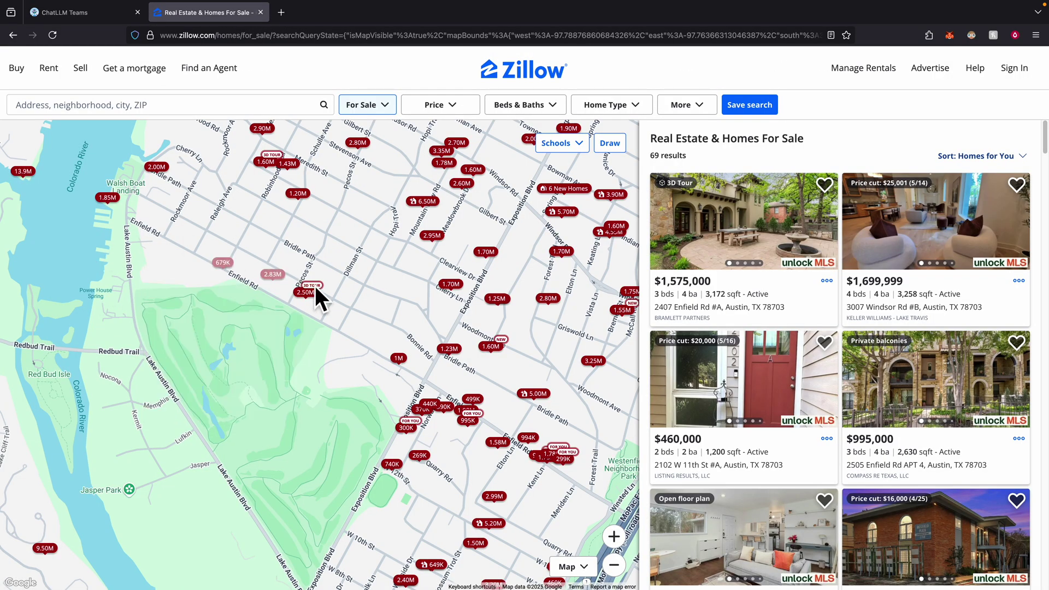
mouse_move(279, 277)
mouse_move(309, 283)
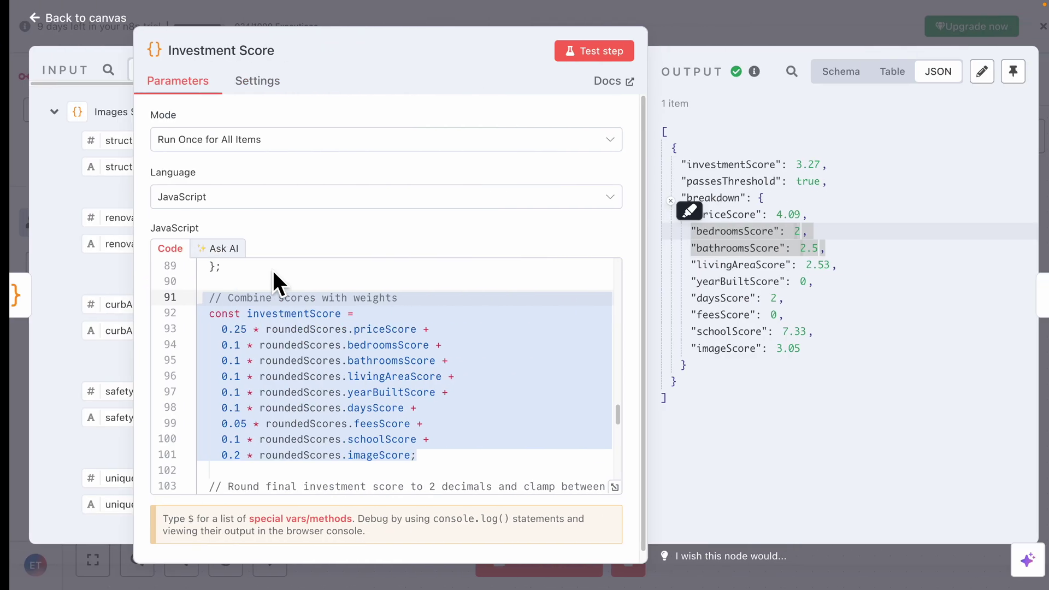
double_click(722, 264)
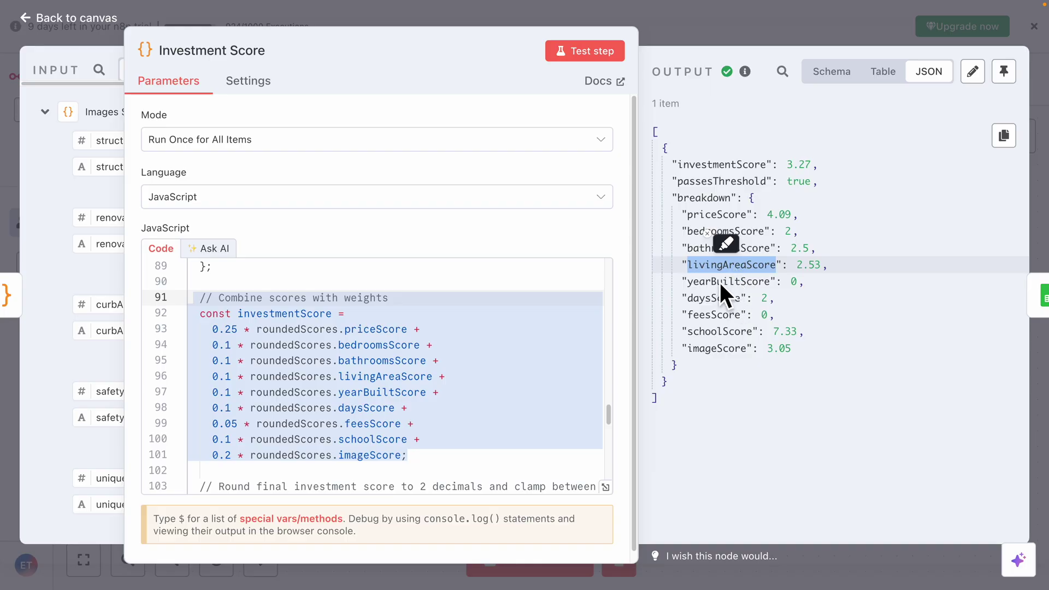
double_click(719, 282)
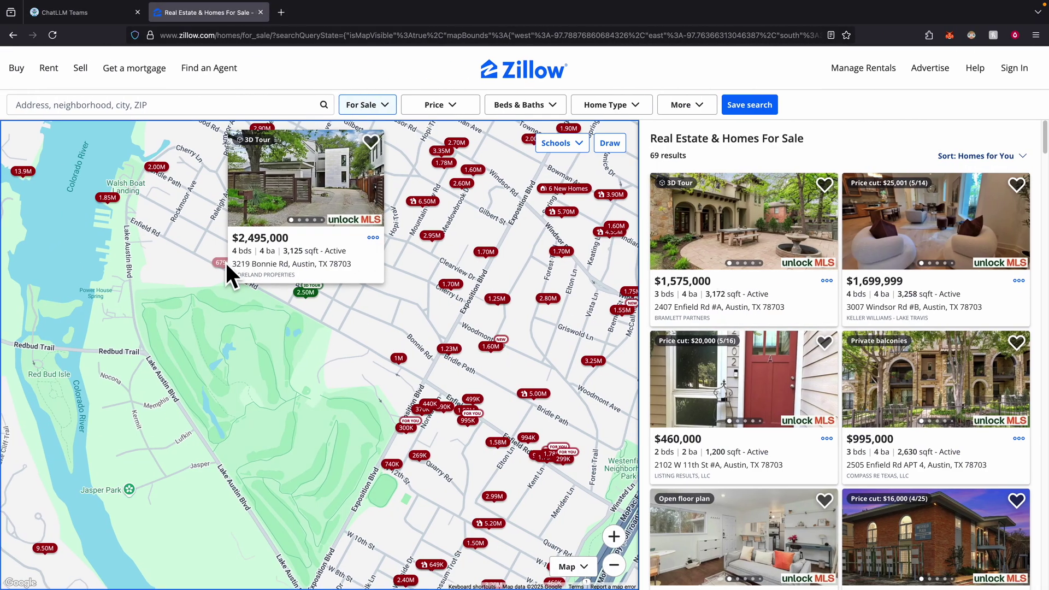
mouse_move(219, 261)
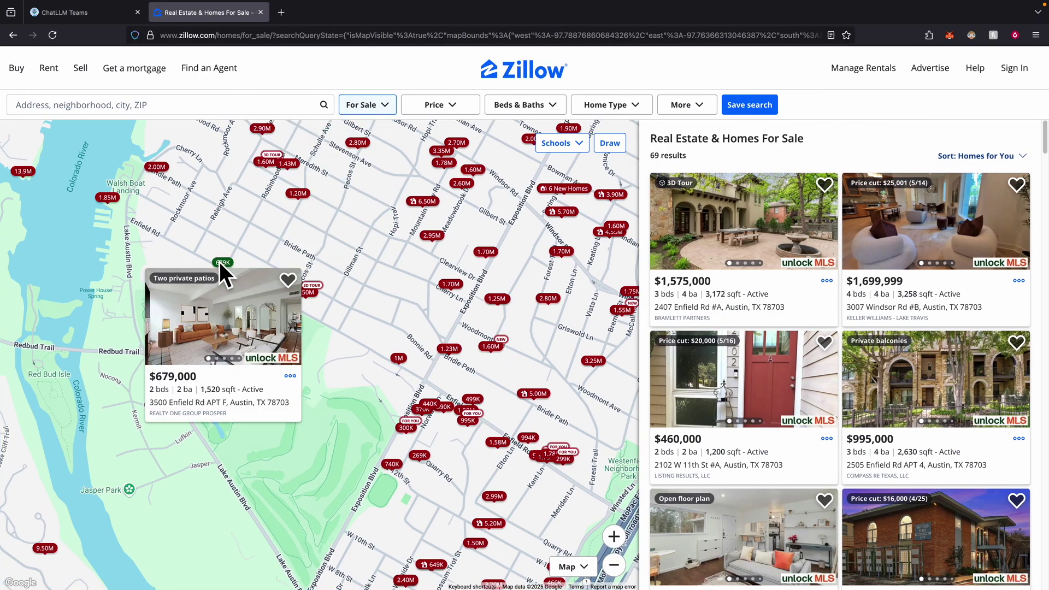
left_click(234, 395)
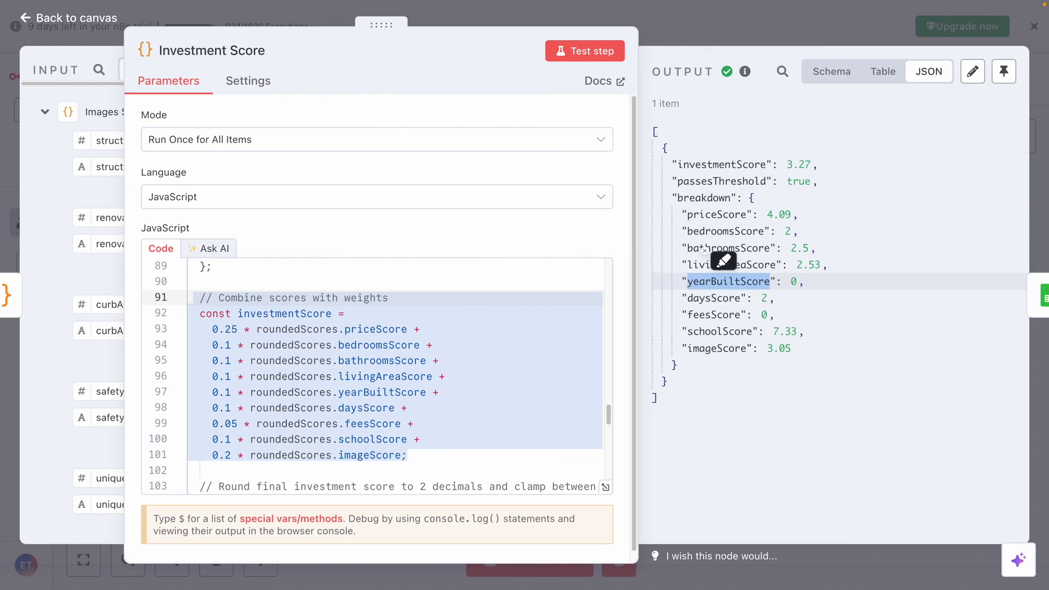
Step: Highlight the yearBuiltScore line and the overall investmentScore value 3.27 in the output
scroll(421, 416, "up", 6)
scroll(420, 415, "up", 12)
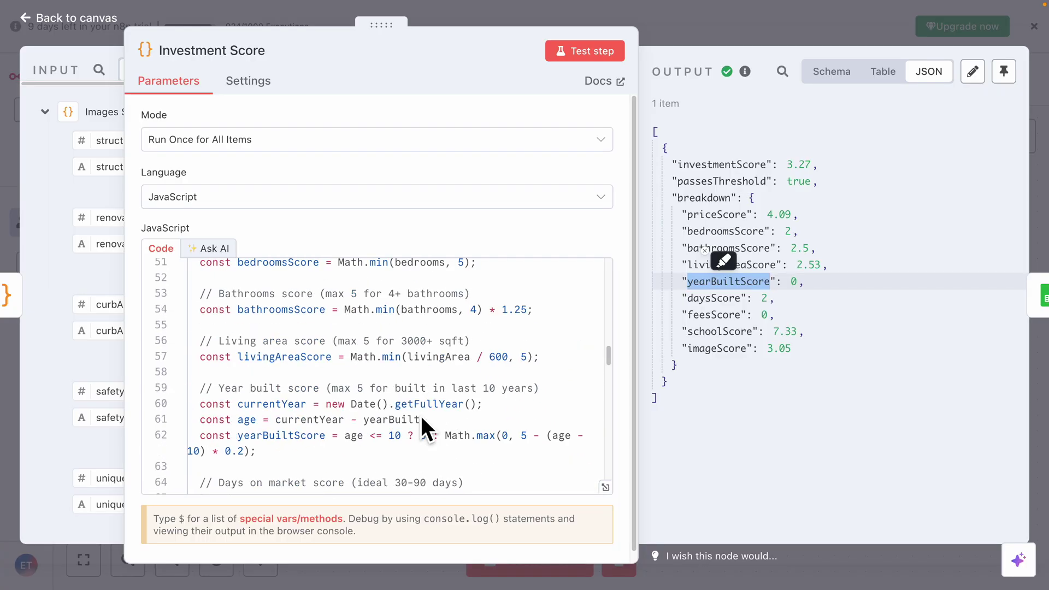
scroll(421, 416, "up", 2)
scroll(421, 415, "down", 7)
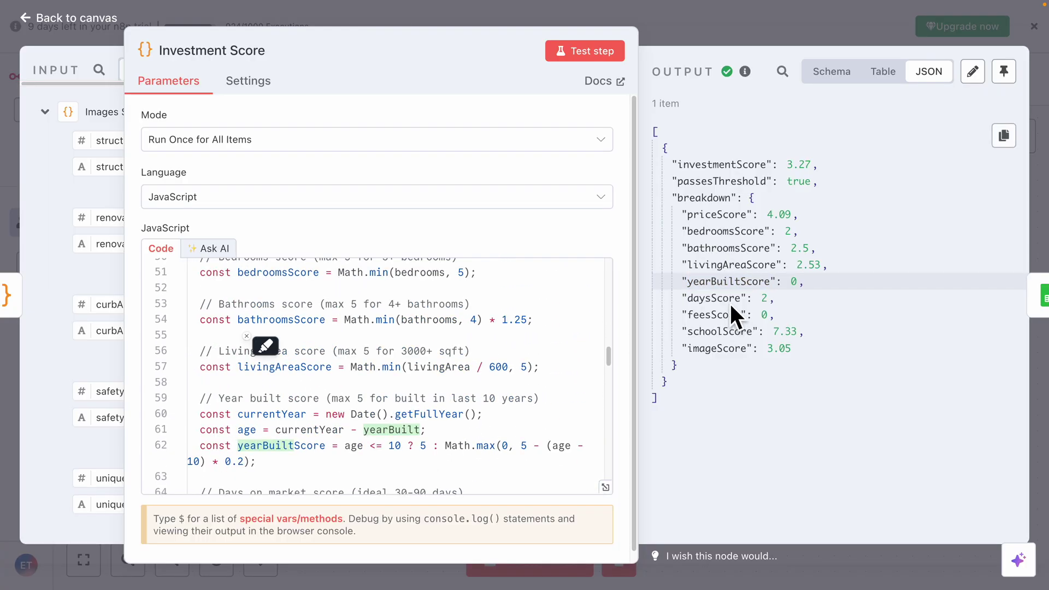
left_click_drag(823, 281, 681, 290)
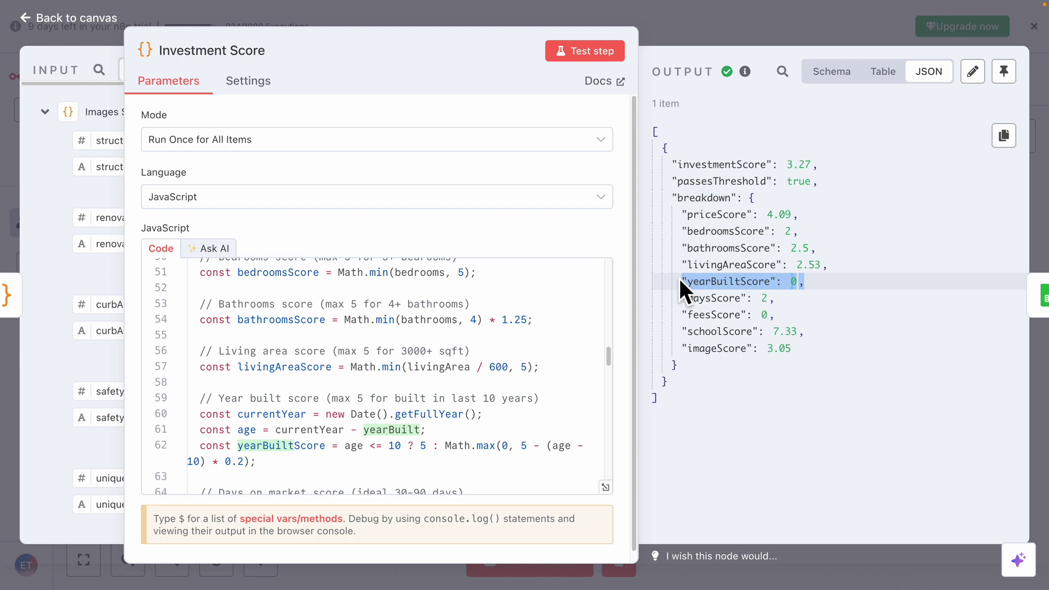
left_click(436, 317)
scroll(436, 317, "down", 13)
left_click_drag(787, 165, 835, 169)
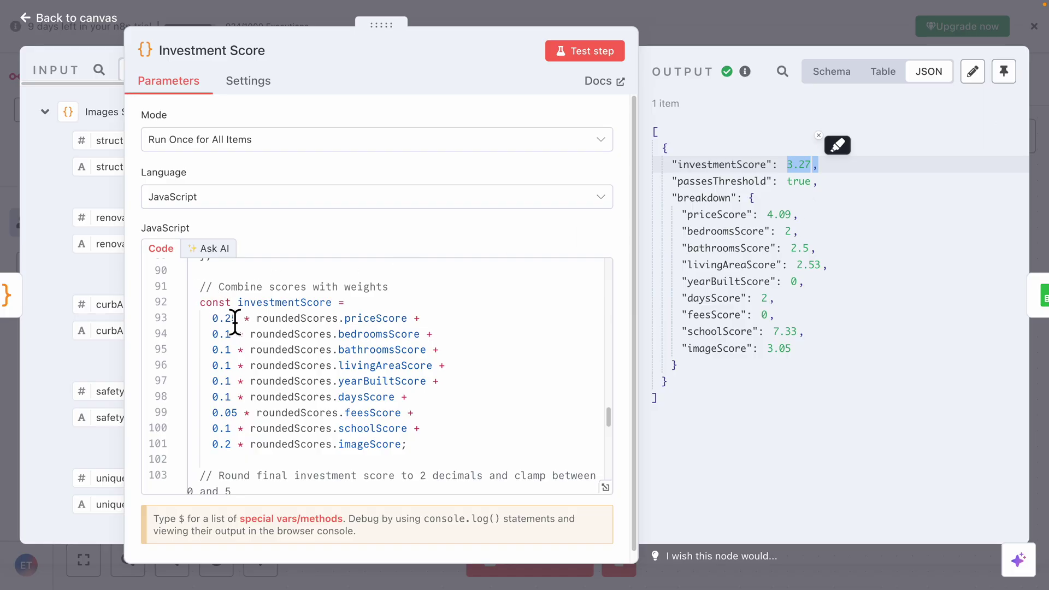
Step: Highlight the weight lines: 0.25 on priceScore, 0.2 on imageScore, then 0.1 and 0.05
left_click_drag(215, 331, 430, 452)
left_click_drag(206, 322, 425, 327)
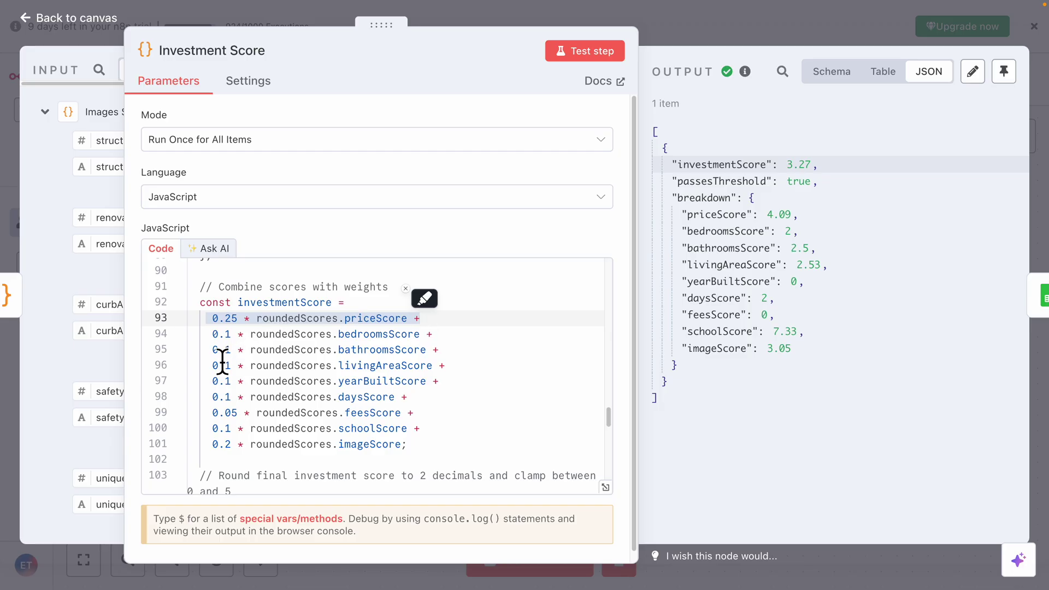
left_click_drag(405, 452, 214, 453)
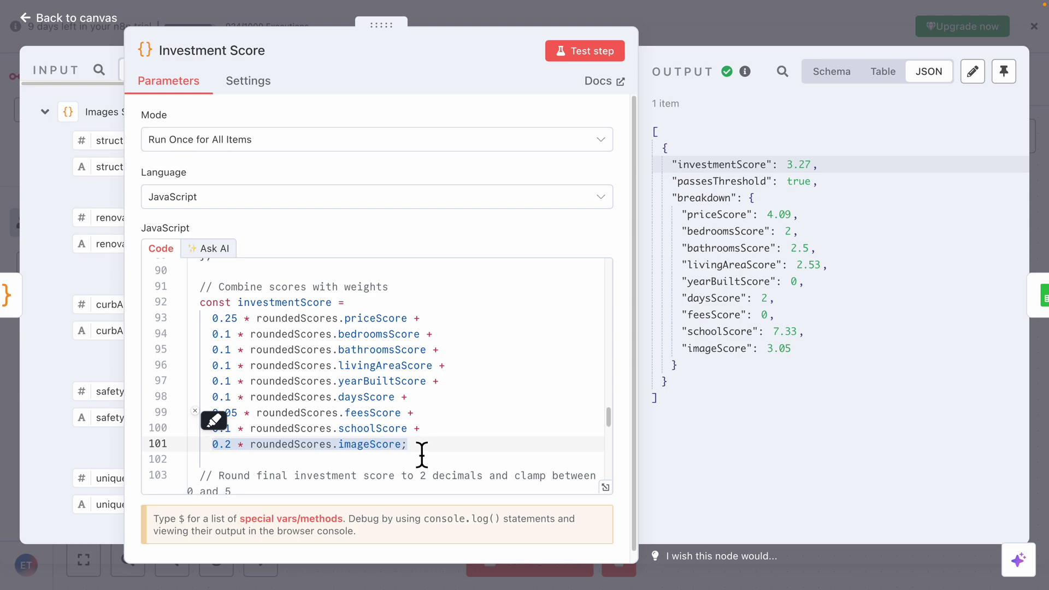
left_click_drag(421, 430, 208, 343)
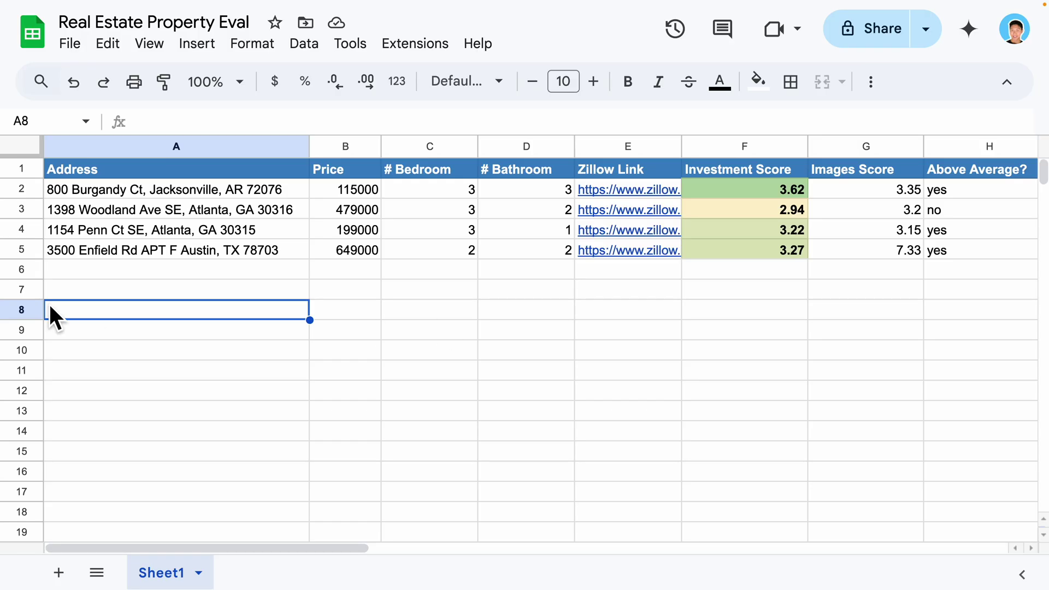
left_click(179, 289)
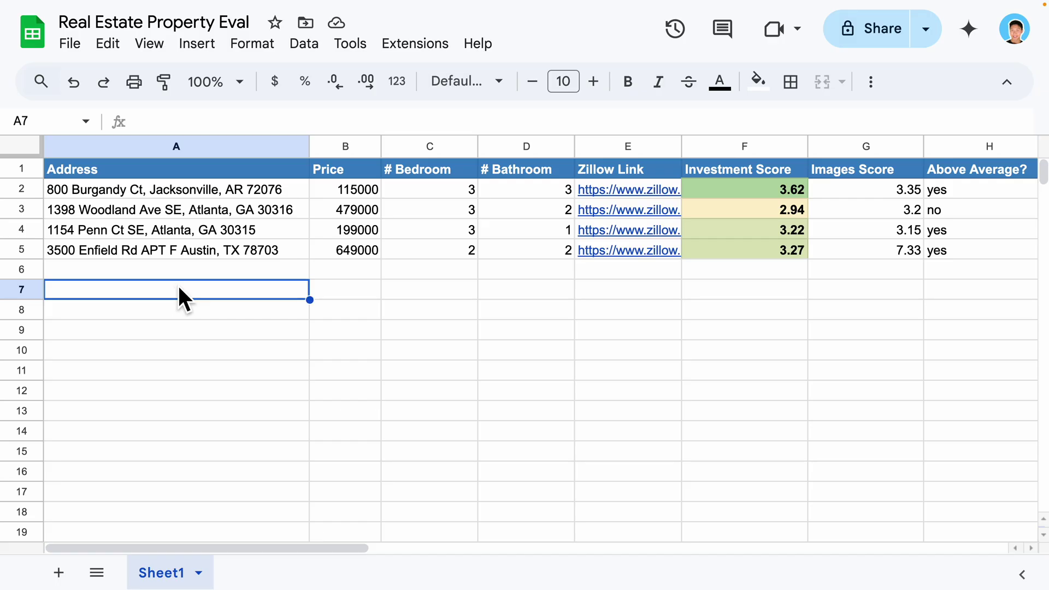
left_click(25, 250)
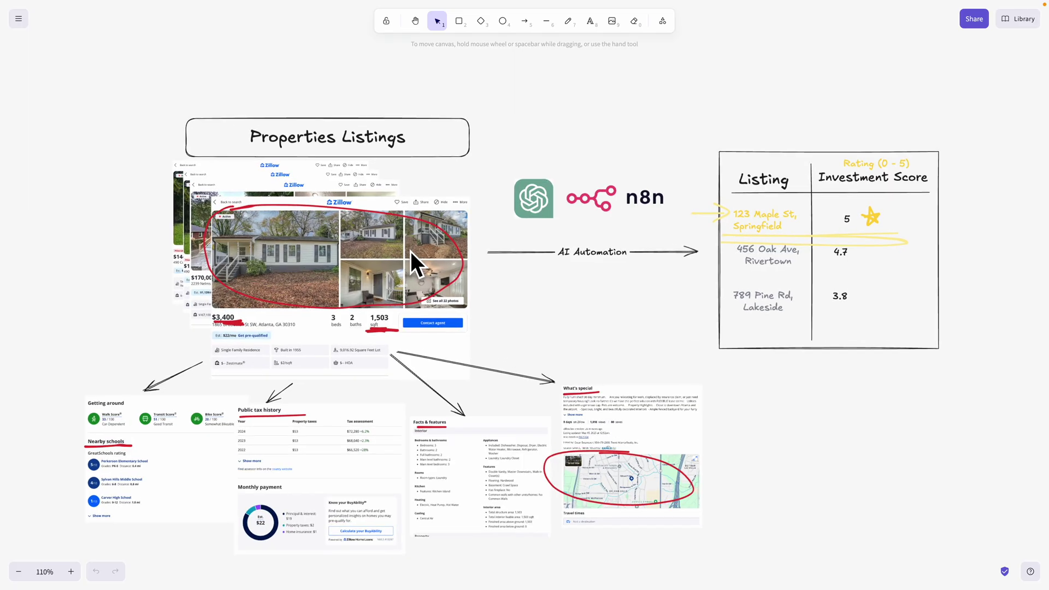
scroll(225, 205, "up", 4)
scroll(235, 213, "up", 3)
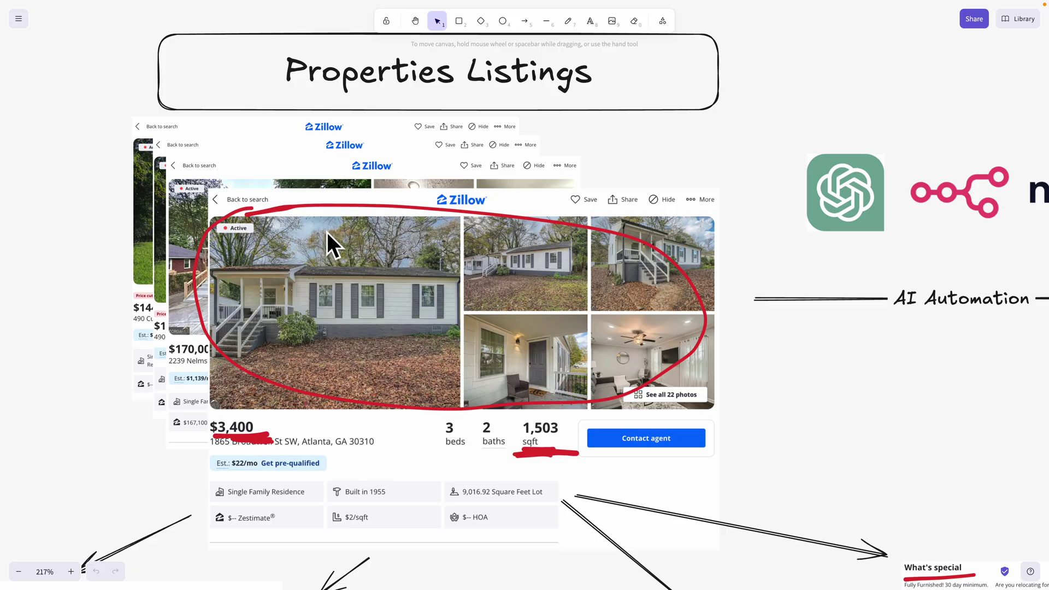
scroll(625, 237, "down", 5)
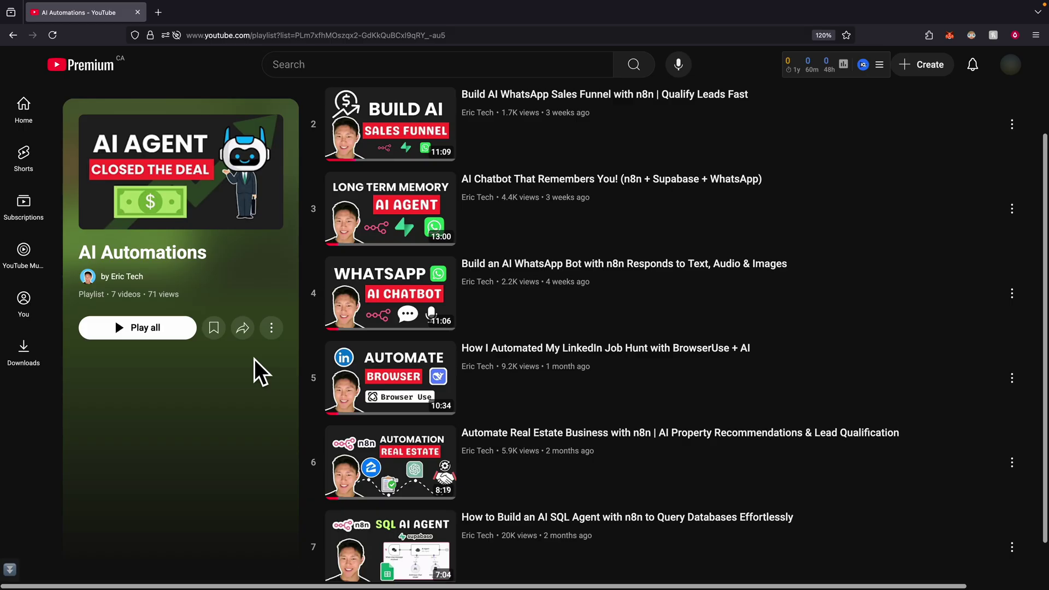
Step: Annotate the AI Automations playlist: underline video titles, circle the first three videos and playlist title
key("ctrl+shift+a")
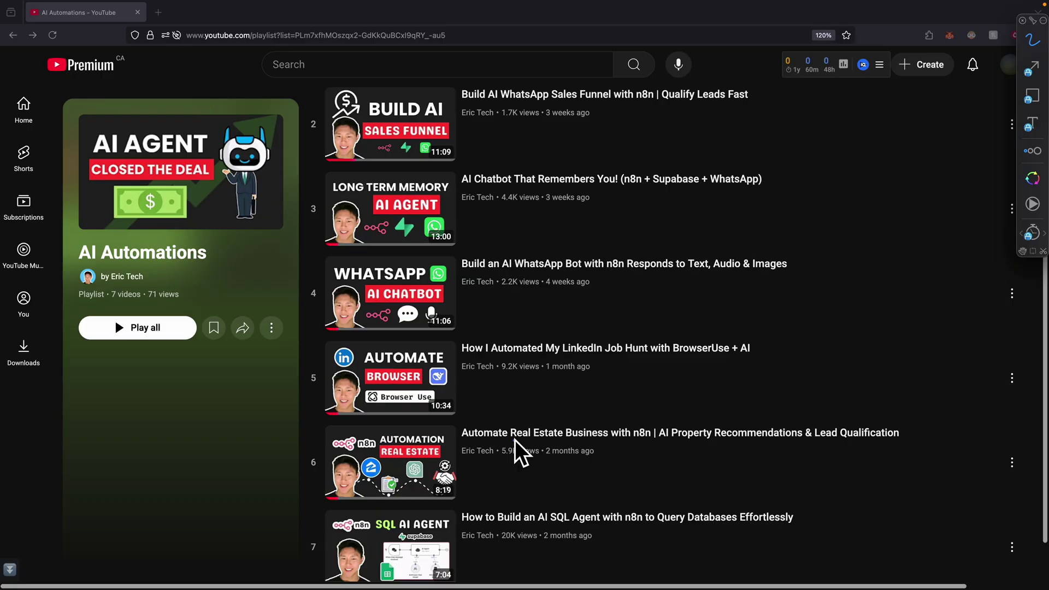
left_click_drag(460, 444, 526, 444)
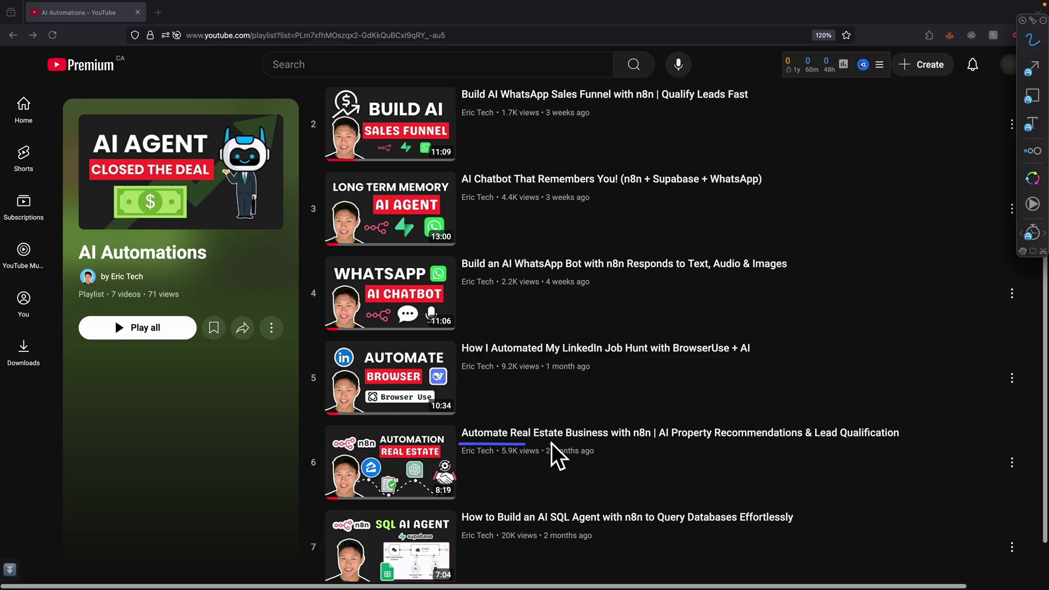
left_click_drag(655, 444, 791, 449)
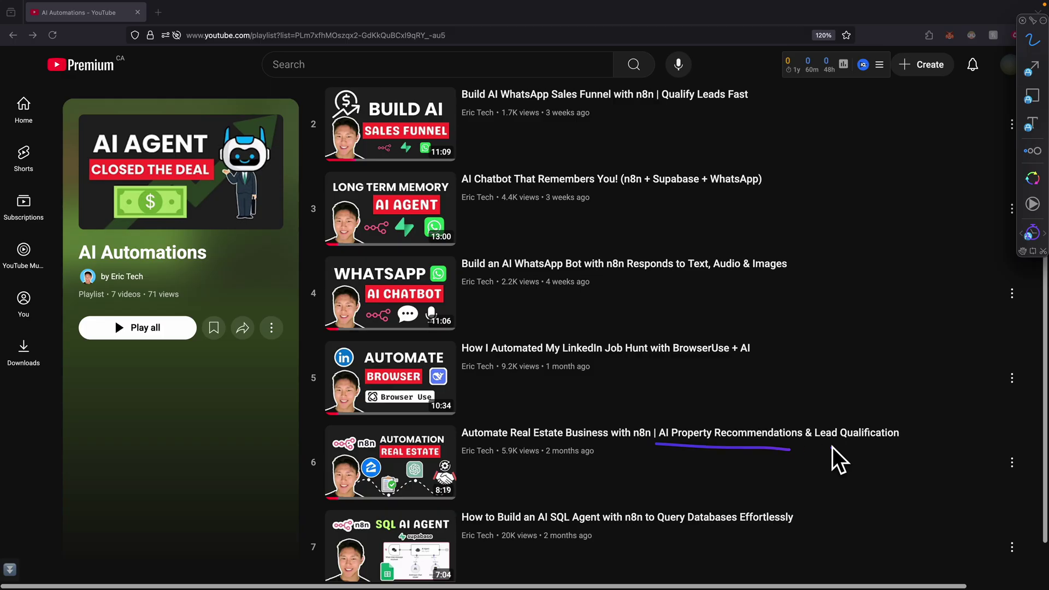
scroll(532, 162, "up", 2)
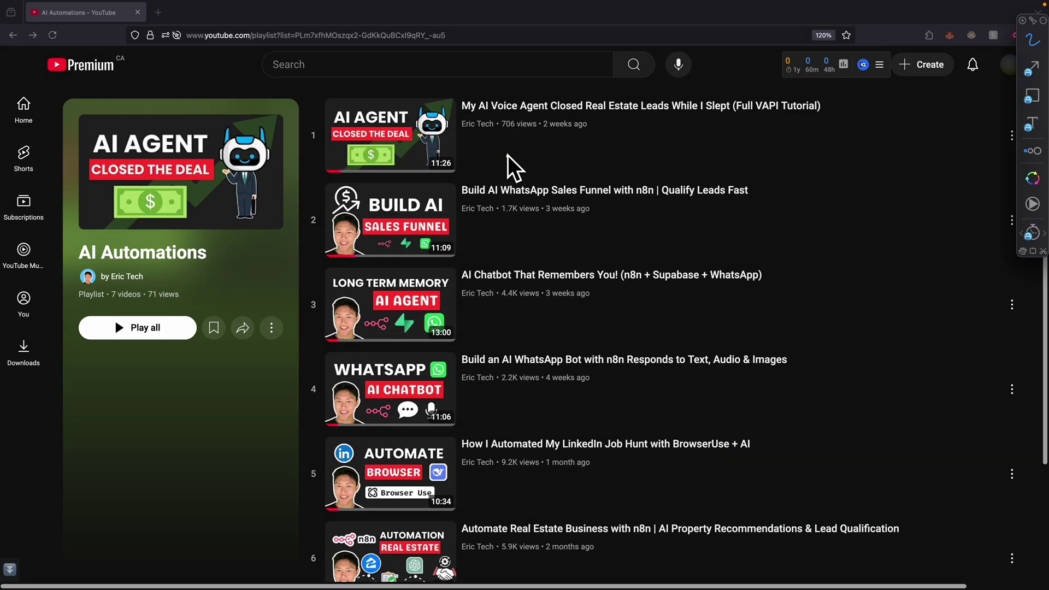
mouse_move(356, 85)
left_mouse_down()
mouse_move(569, 147)
mouse_move(371, 154)
left_mouse_up()
left_click_drag(464, 200, 768, 200)
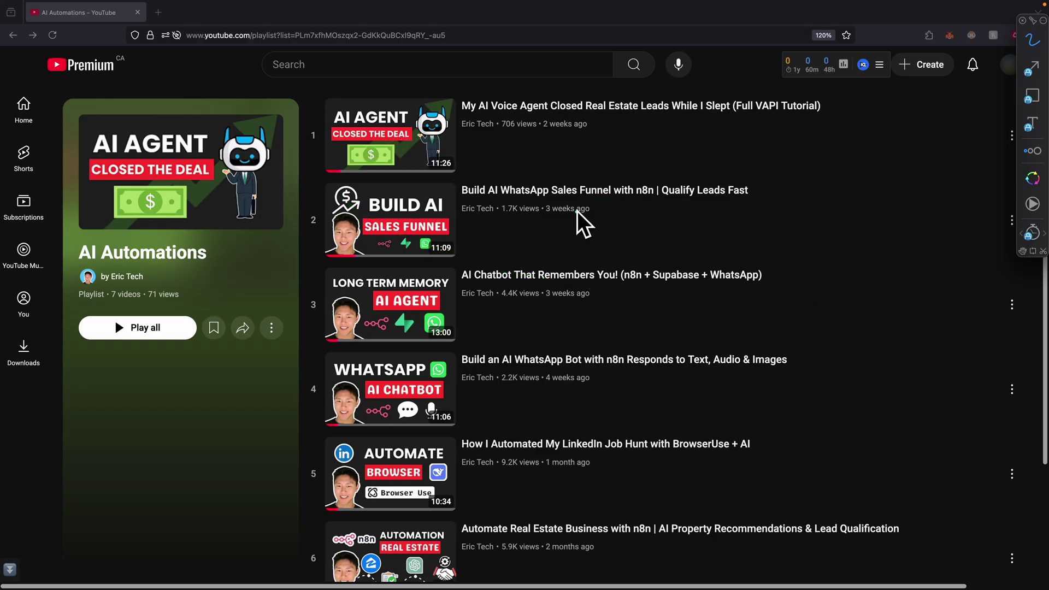
mouse_move(211, 234)
left_mouse_down()
mouse_move(145, 250)
mouse_move(201, 273)
mouse_move(70, 274)
mouse_move(175, 283)
left_mouse_up()
key("Escape")
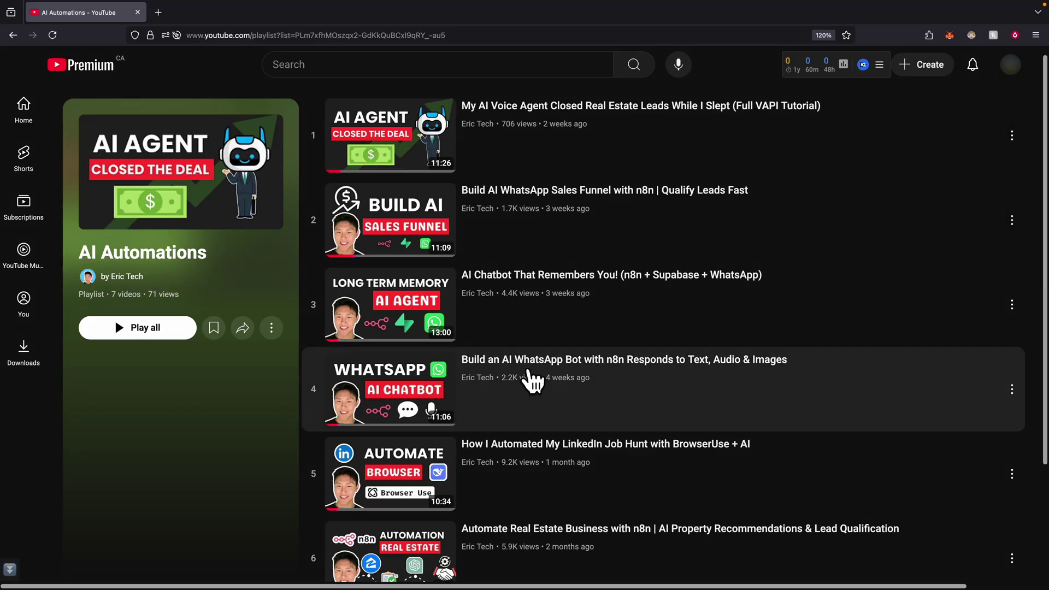
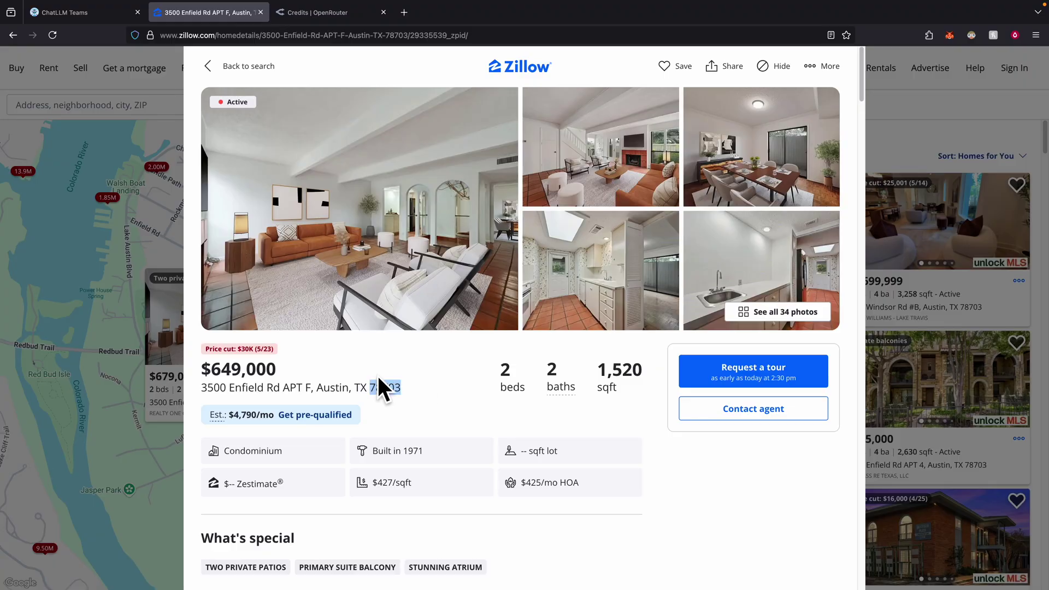
Step: Select the zip code 78703 in the Zillow listing's address line
left_click(398, 390)
left_click_drag(370, 388, 401, 389)
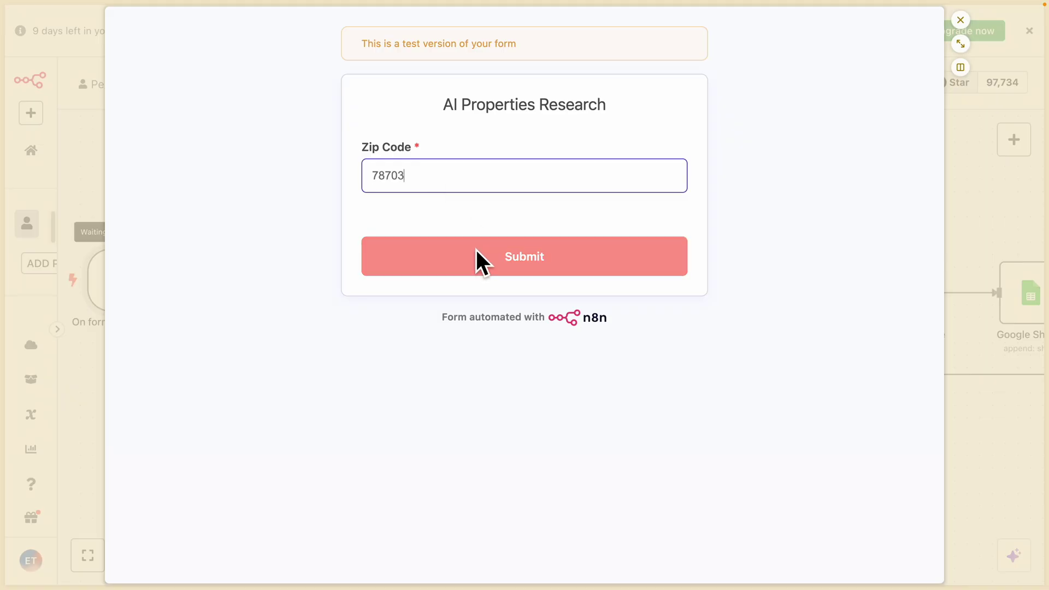
Step: Submit zip code 78703 in the n8n form and open the Zillow Zip Code Search node's output
left_click(476, 254)
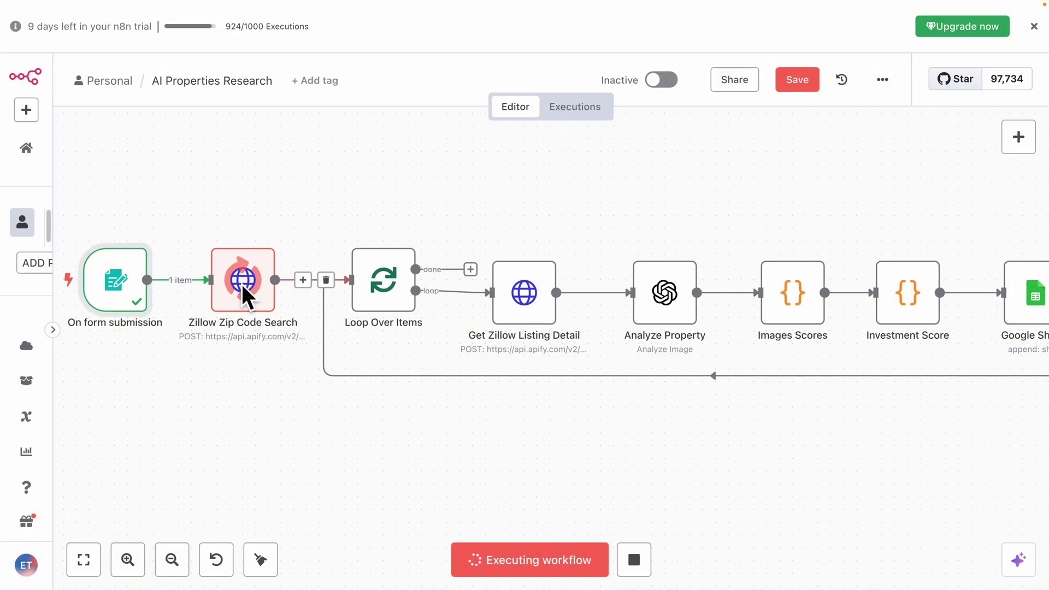
mouse_move(241, 273)
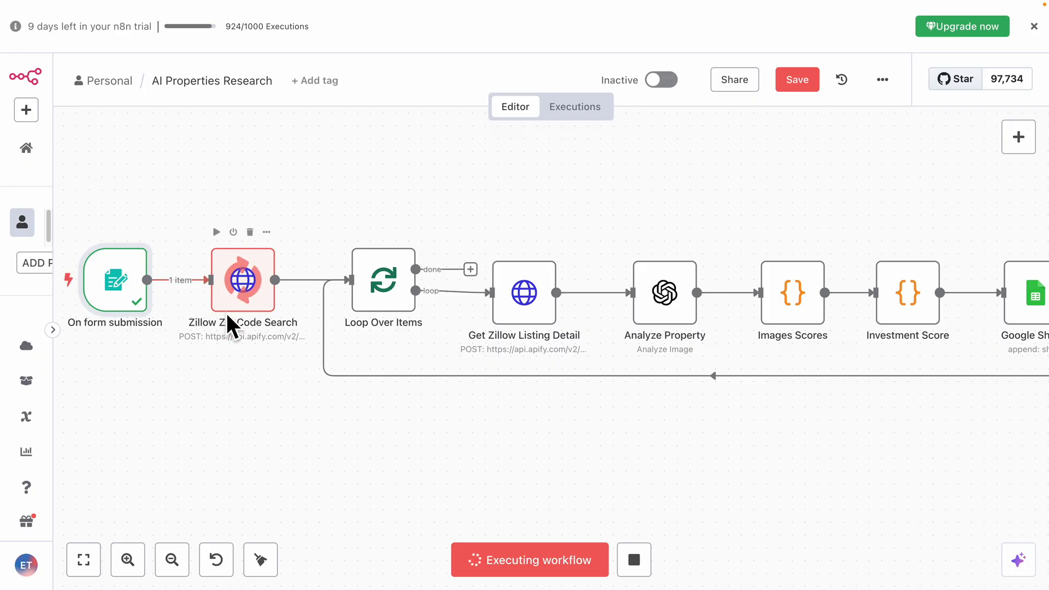
double_click(258, 314)
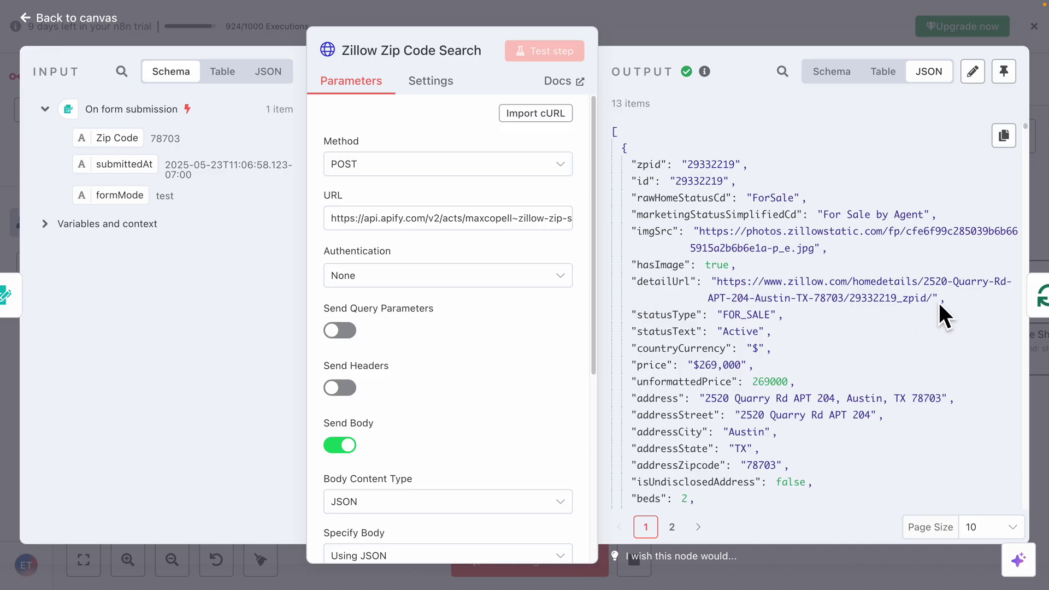
Step: Scroll through the 13 property items in the JSON output, then return to the workflow canvas
scroll(726, 222, "down", 5)
scroll(740, 221, "up", 4)
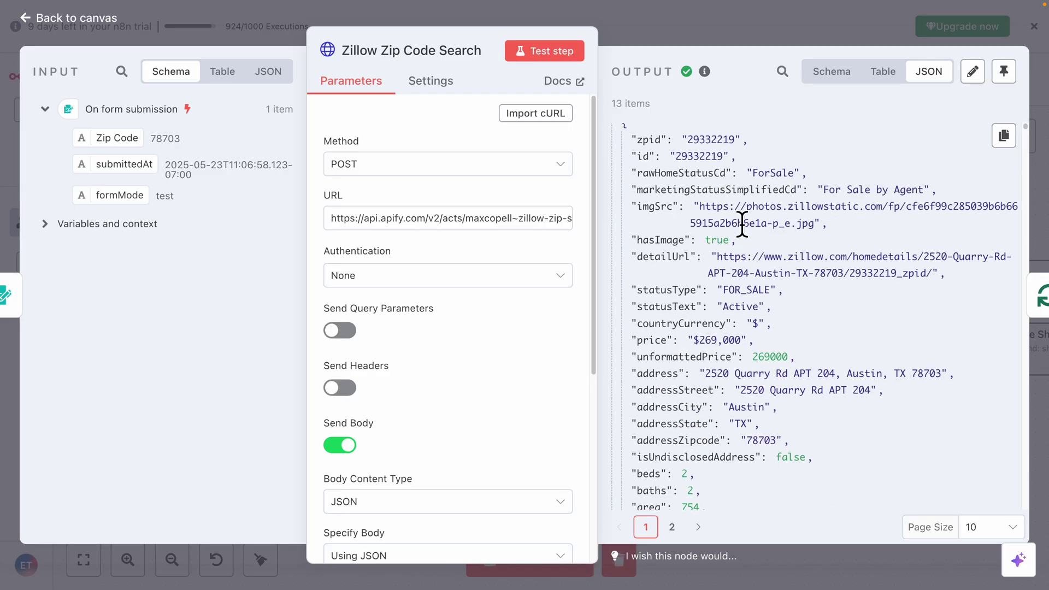
scroll(708, 222, "down", 10)
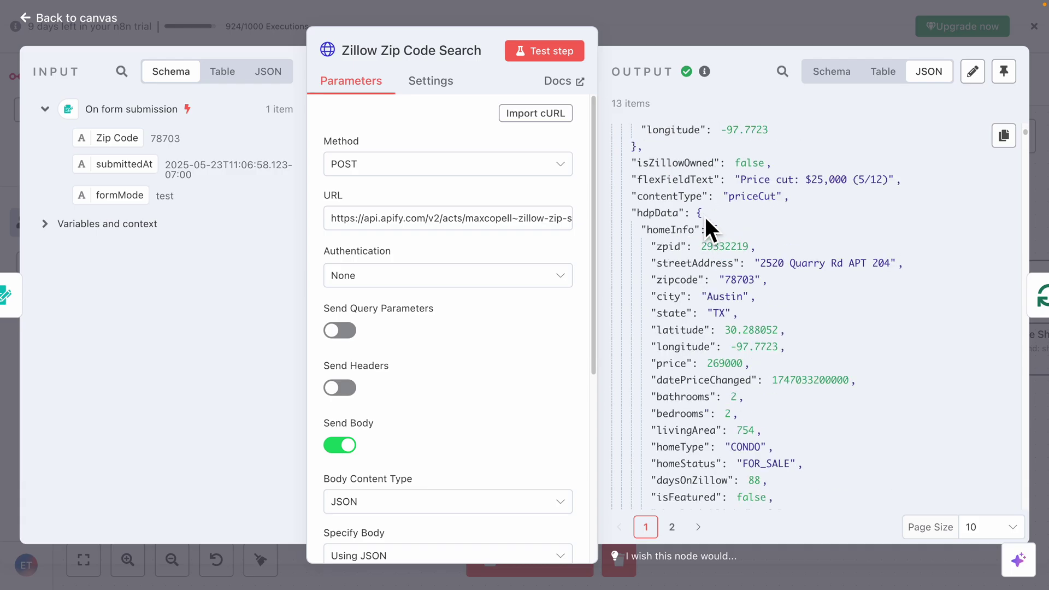
left_click(696, 29)
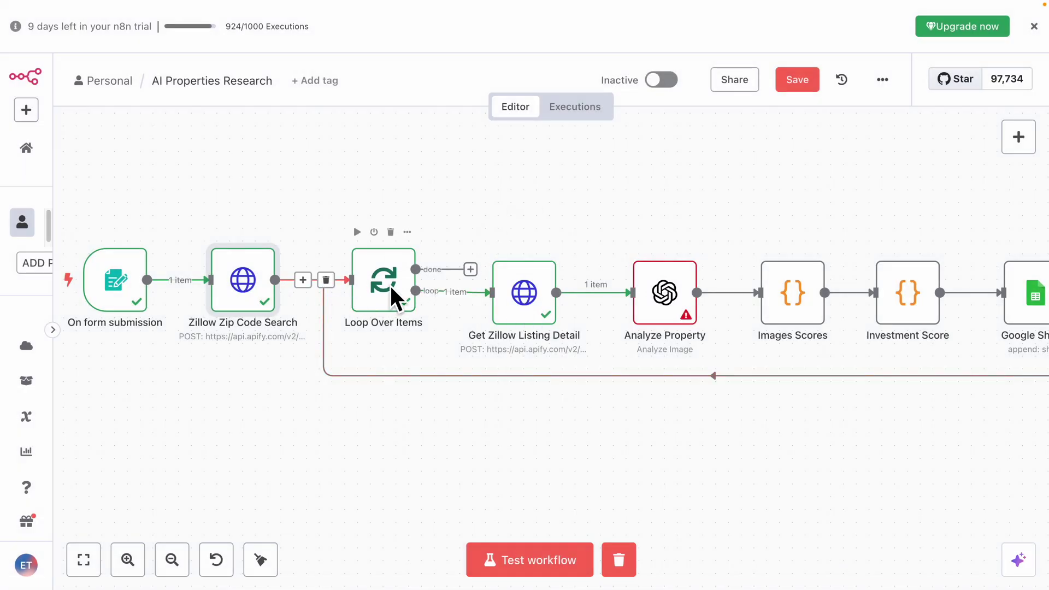
Step: Review Get Zillow Listing Detail's results and Analyze Property's insufficient-credits error, then switch to OpenRouter
double_click(543, 297)
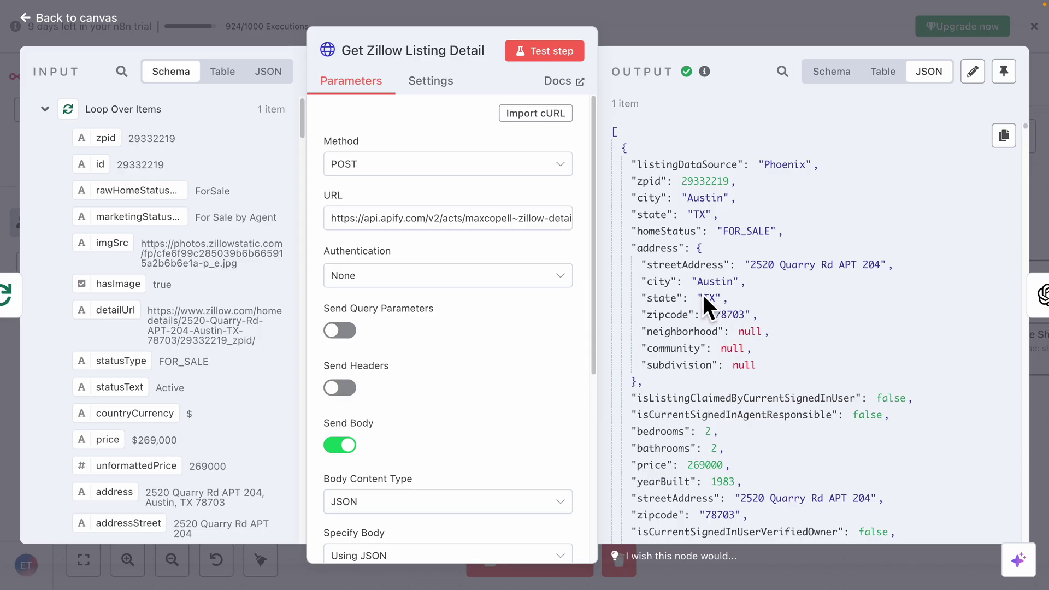
scroll(679, 195, "down", 5)
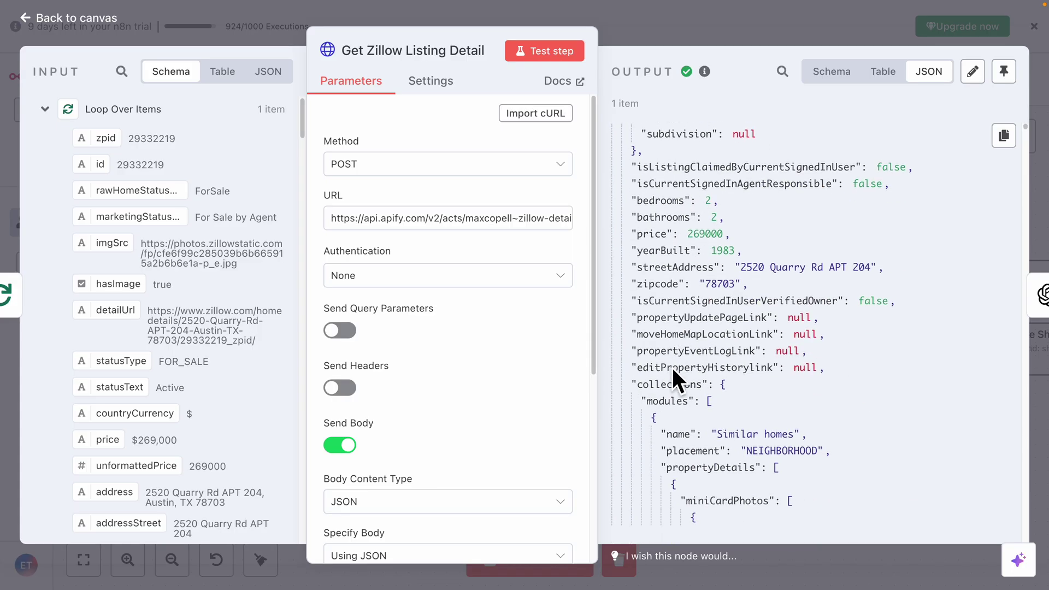
left_click(677, 27)
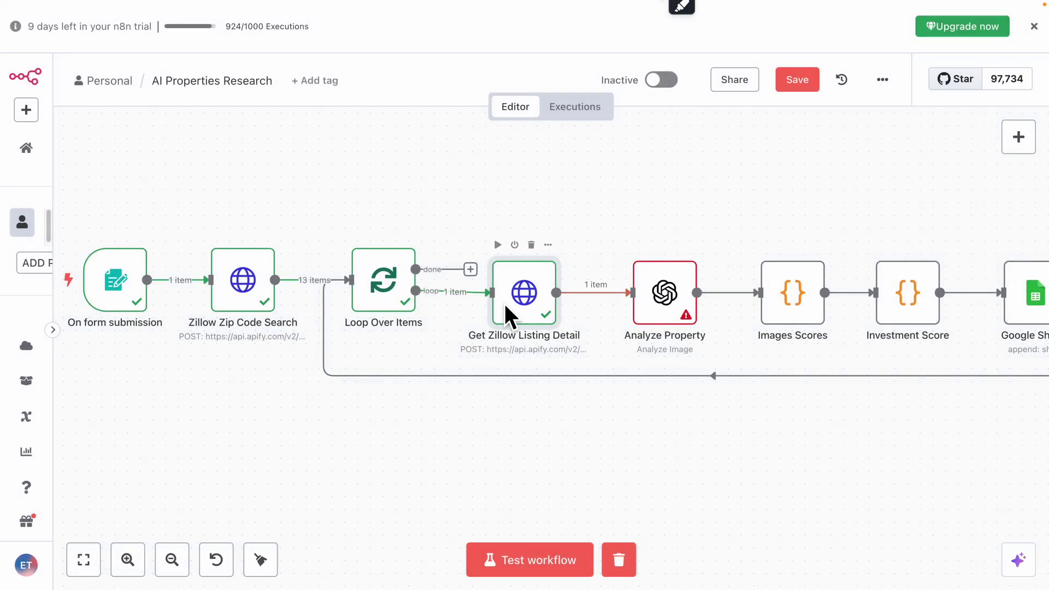
double_click(662, 292)
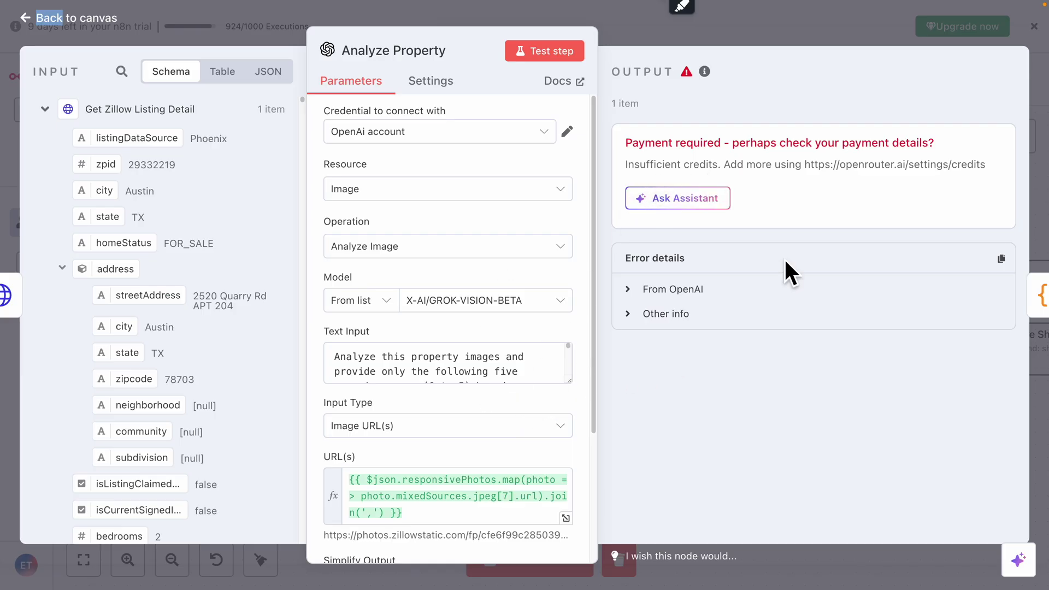
key("super+Tab")
Step: Check the OpenRouter credit balance of $-0.26, then return to n8n's Analyze Property error
left_click(322, 12)
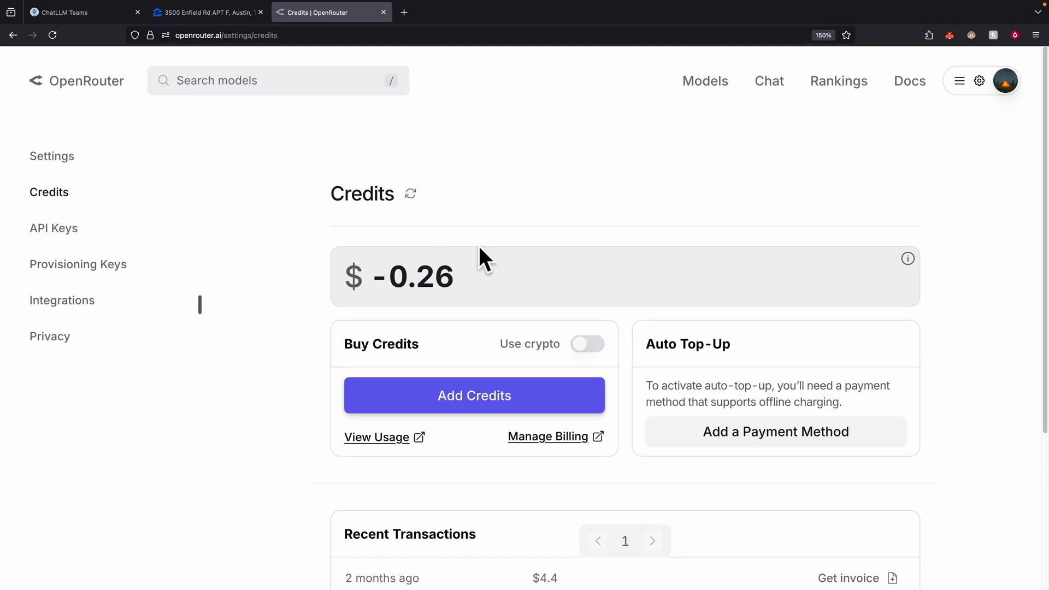
scroll(333, 275, "down", 2)
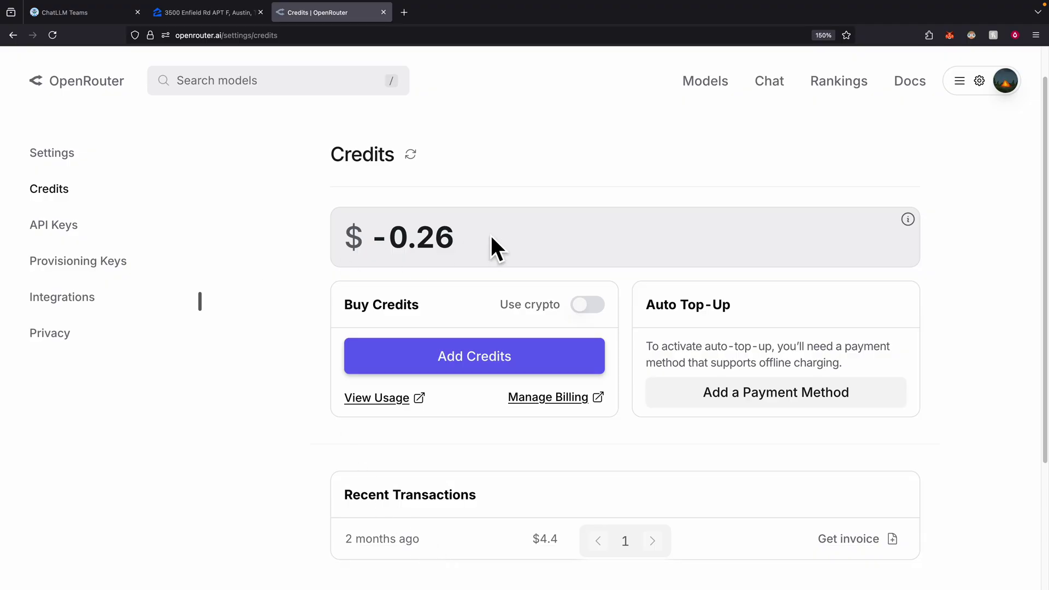
key("super+Tab")
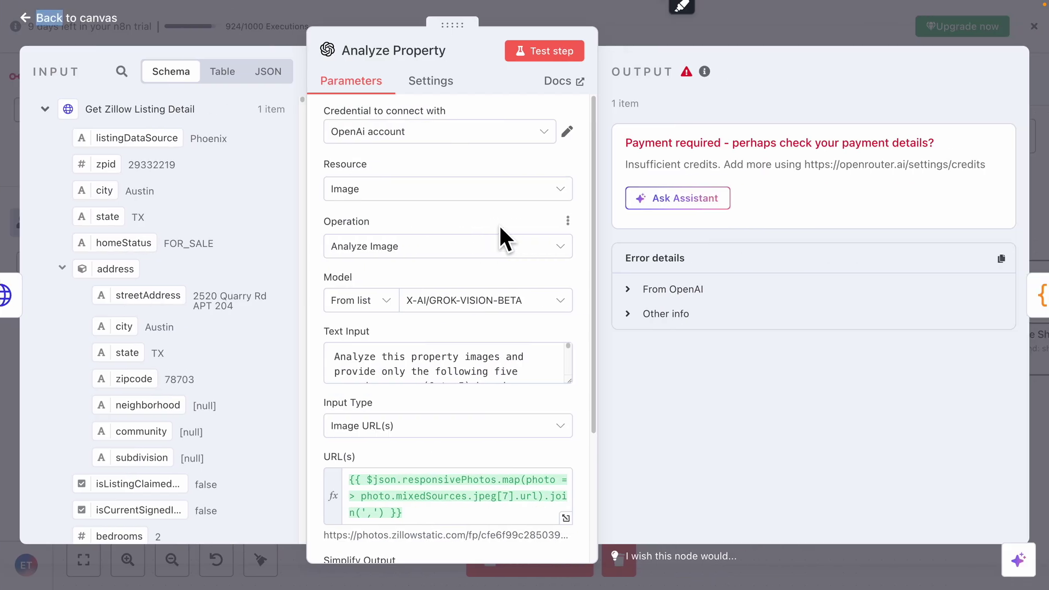
left_click(762, 24)
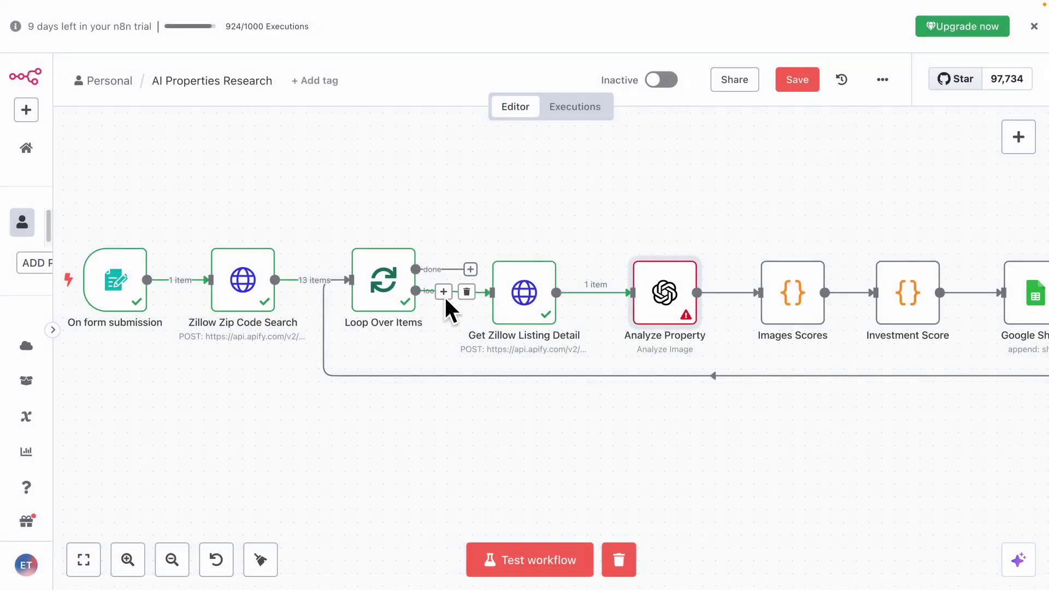
scroll(747, 408, "right", 5)
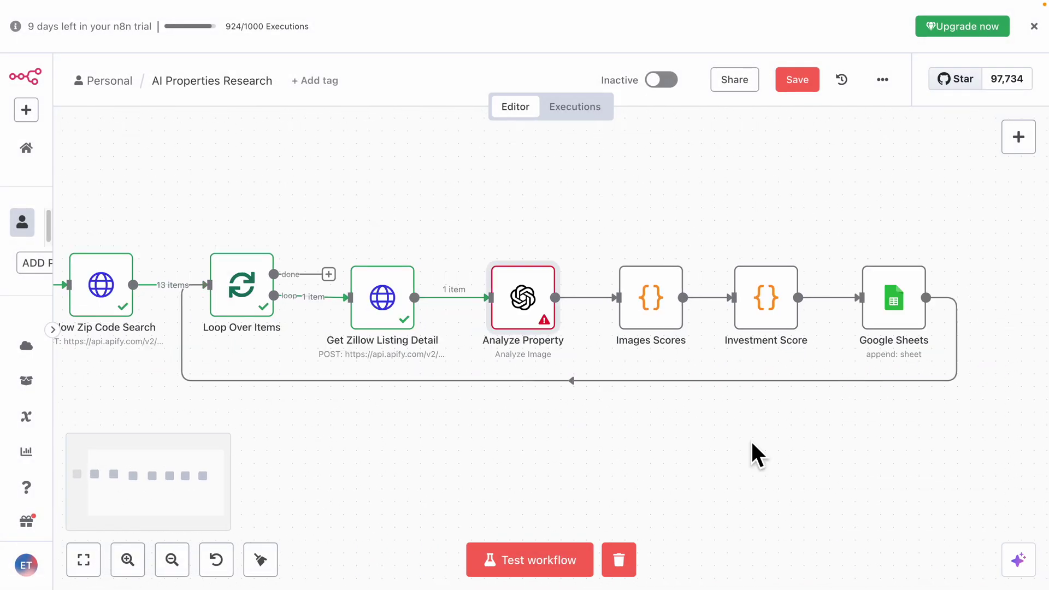
left_click(619, 560)
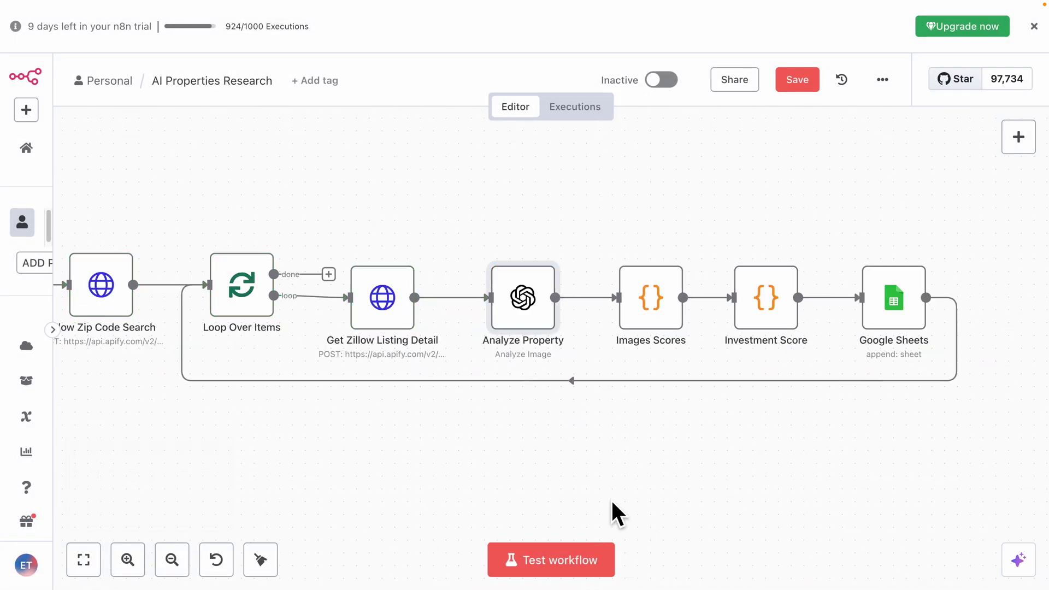
left_click_drag(225, 382, 320, 387)
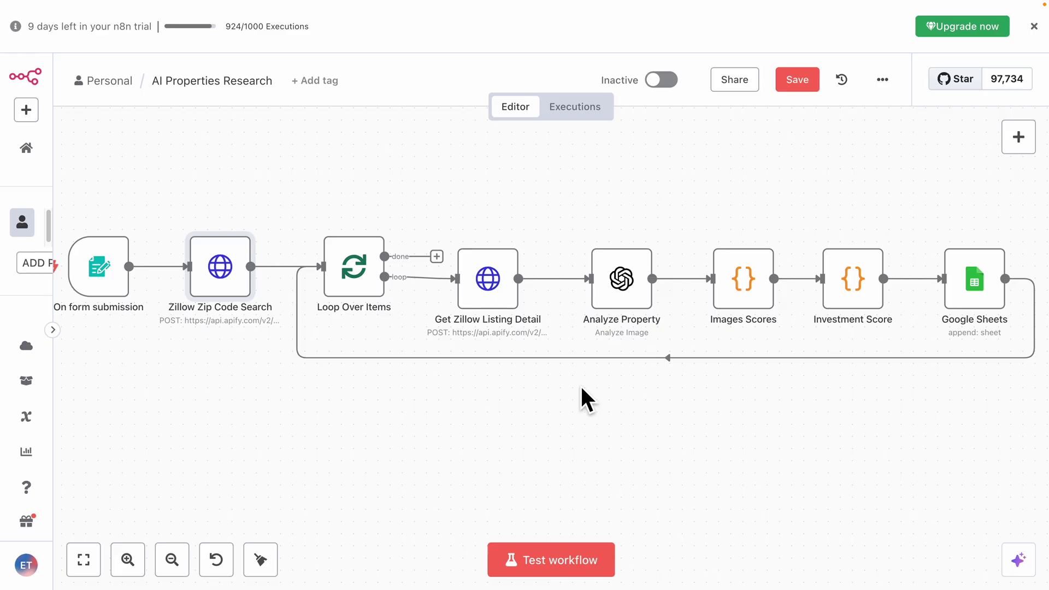
left_click(295, 358)
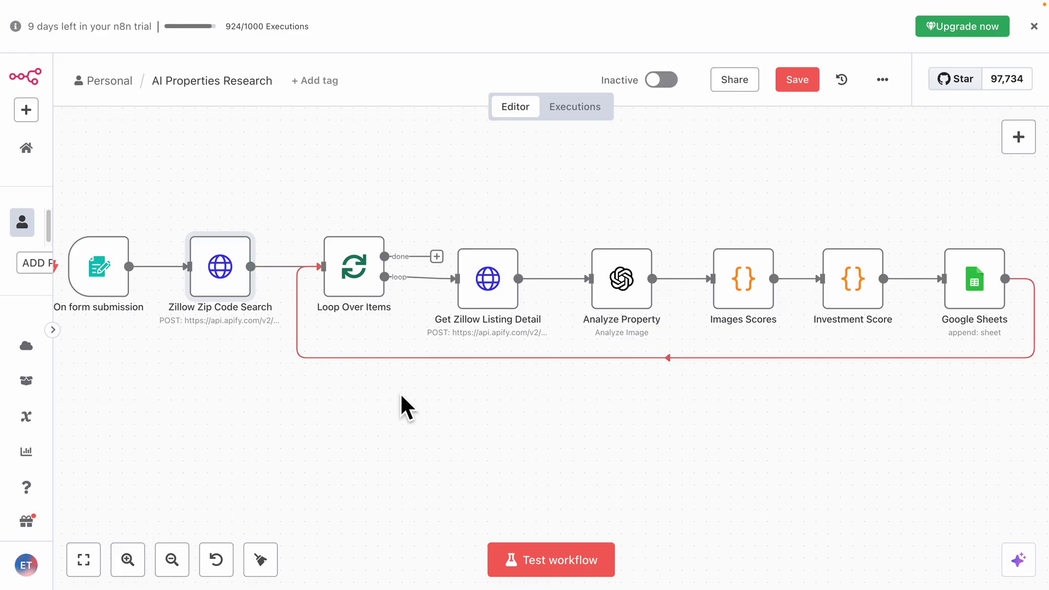
mouse_move(227, 281)
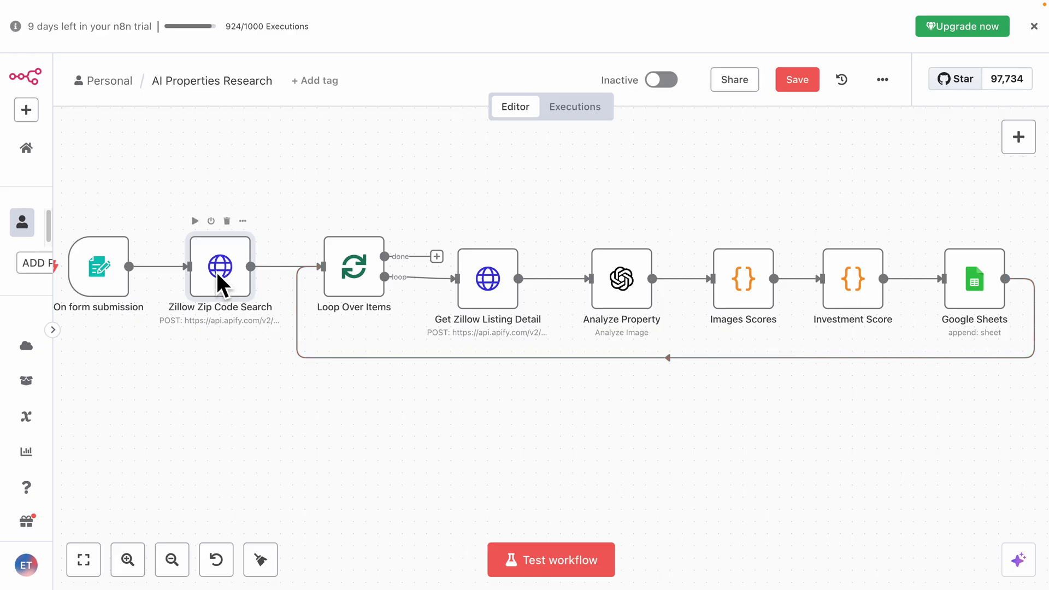
double_click(219, 280)
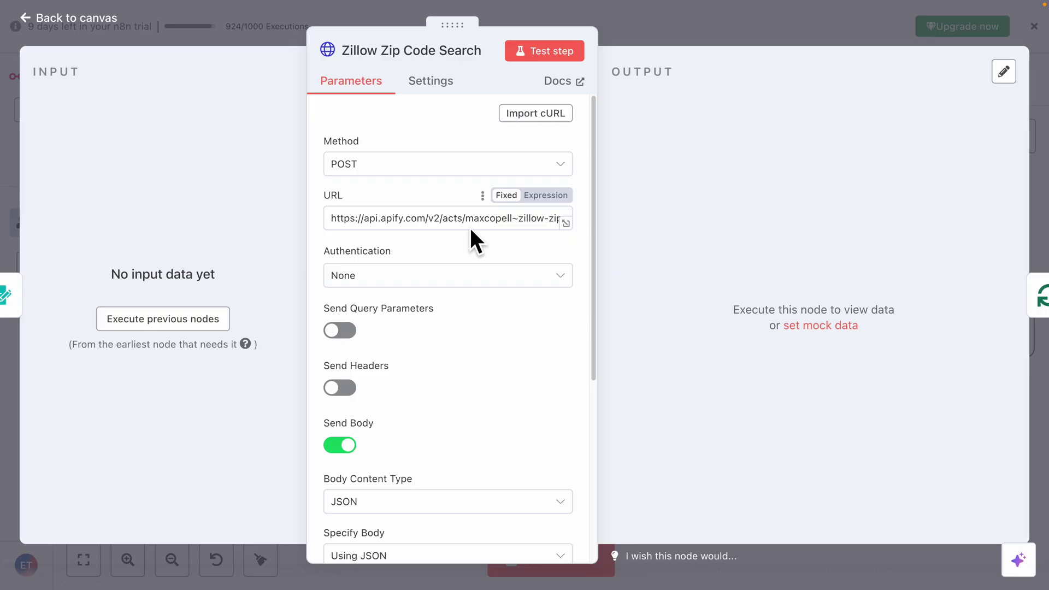
scroll(407, 262, "down", 5)
left_click(567, 392)
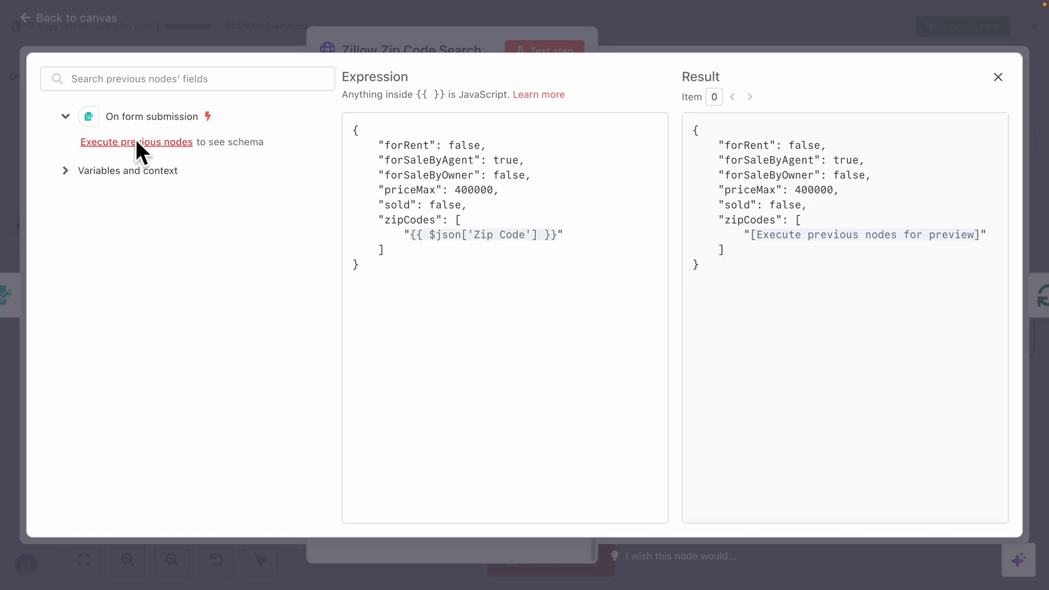
left_click(654, 39)
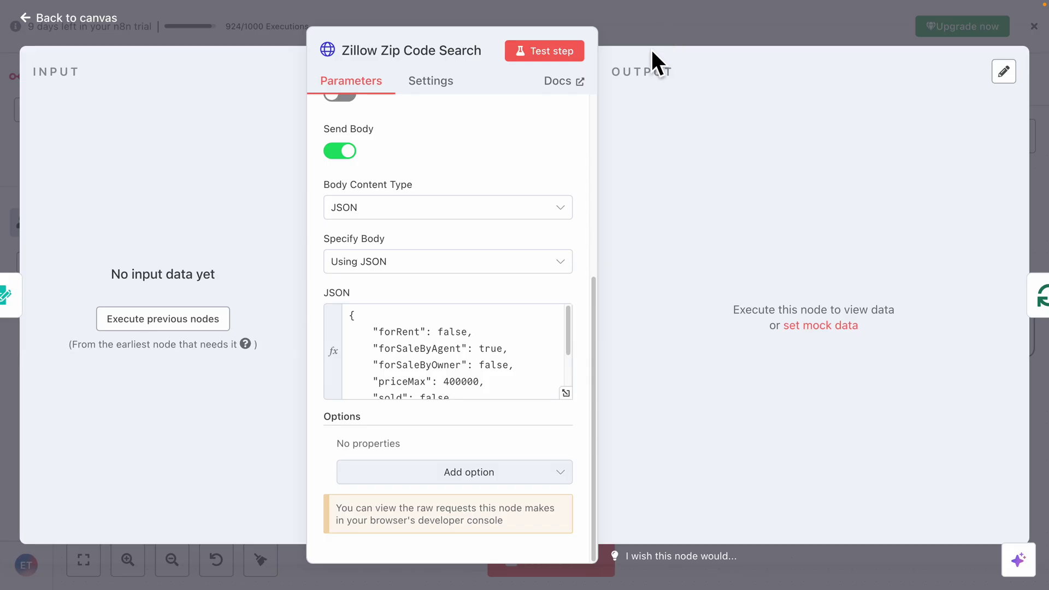
left_click(664, 27)
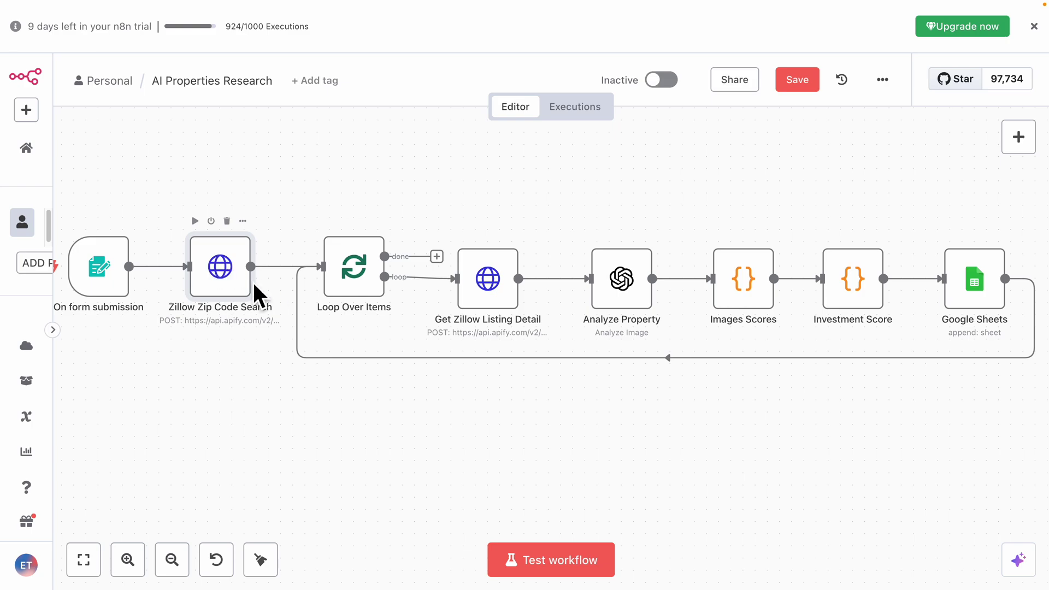
double_click(494, 286)
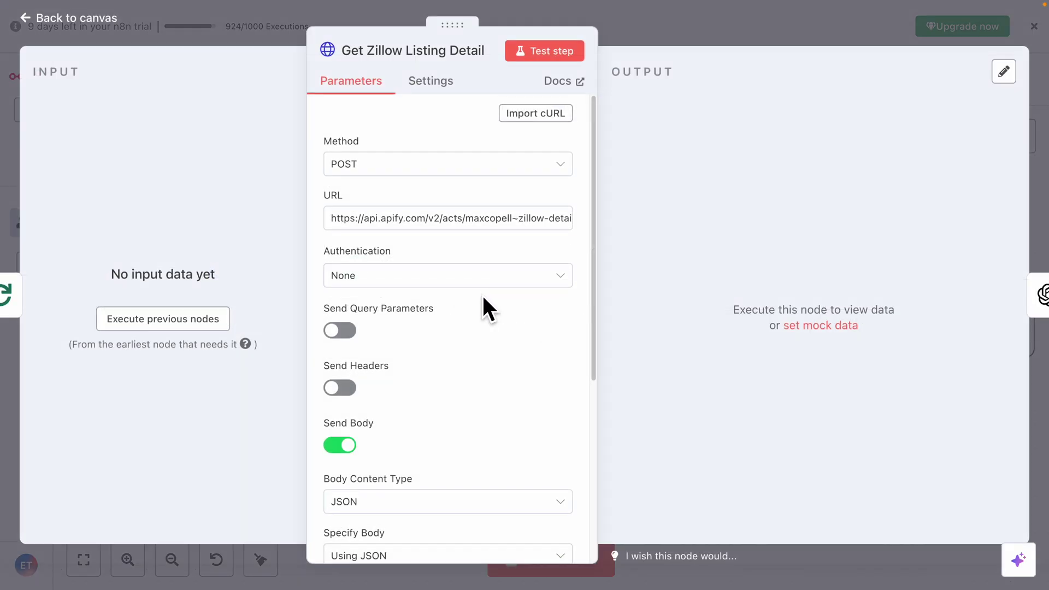
scroll(484, 295, "down", 1)
scroll(485, 296, "down", 4)
left_click(561, 435)
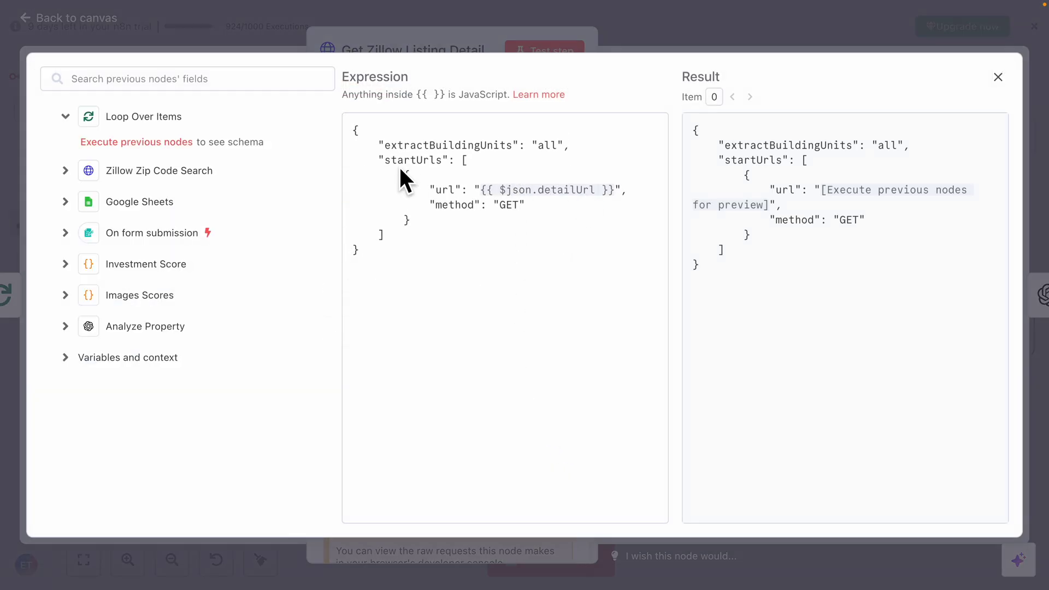
key("Escape")
scroll(457, 244, "up", 1)
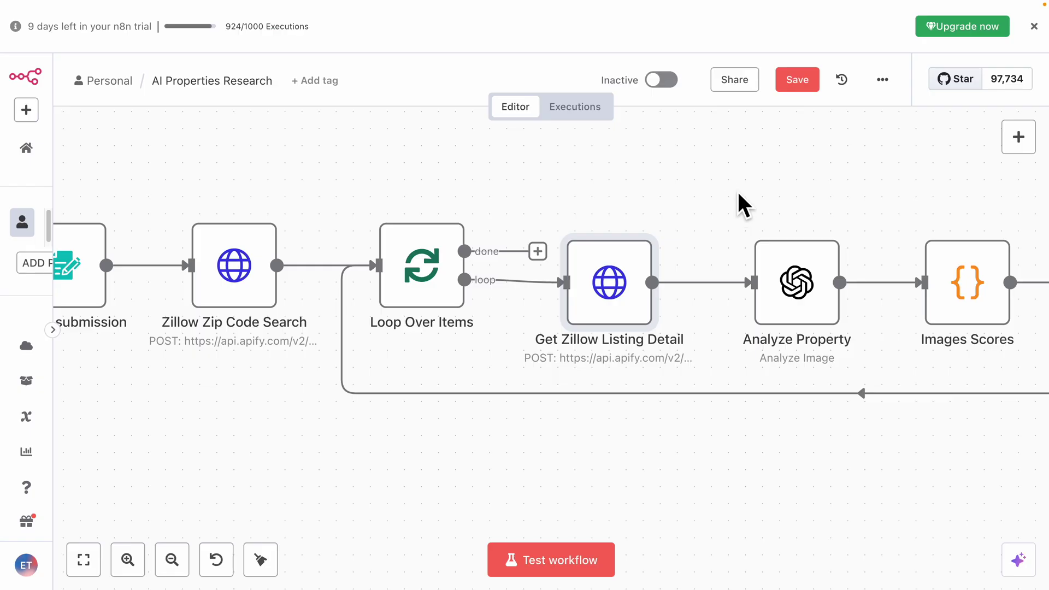
Step: Move from the n8n canvas to the GitHub page with the property image analysis workflow JSON
scroll(592, 227, "right", 1)
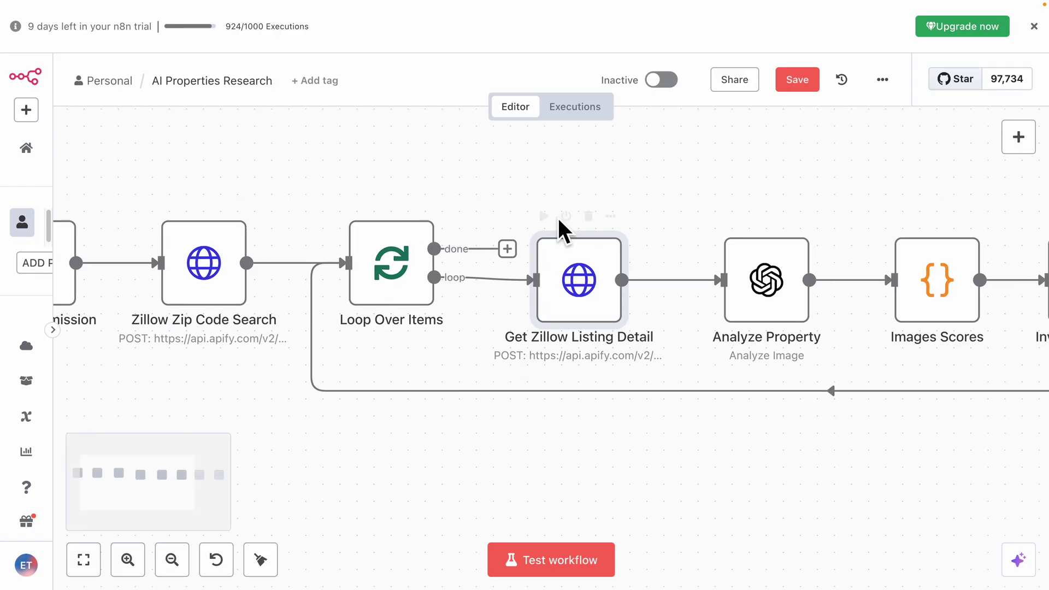
scroll(542, 229, "up", 1, "ctrl")
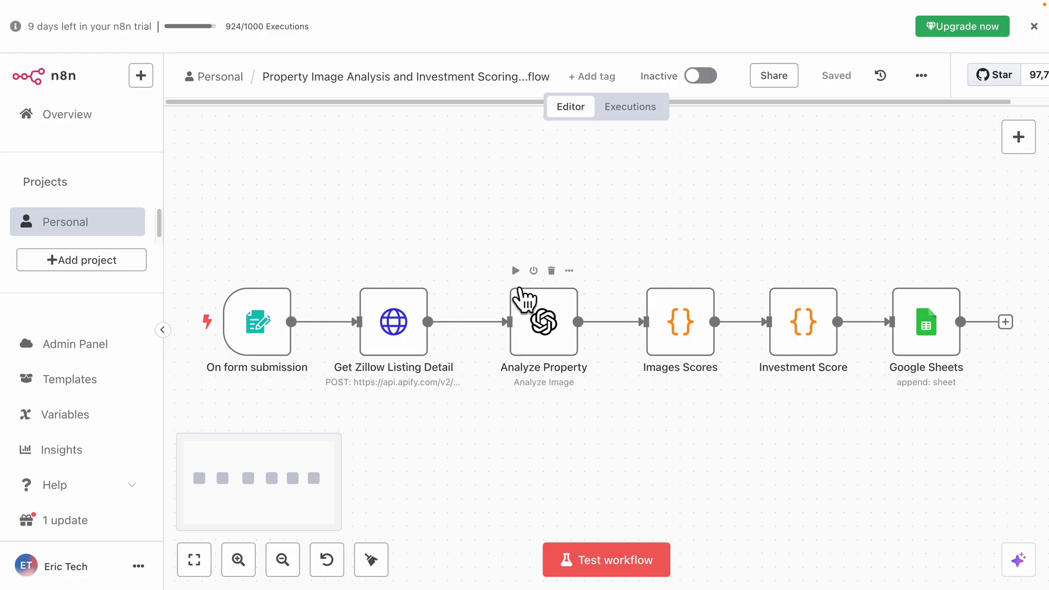
key("ctrl+Left")
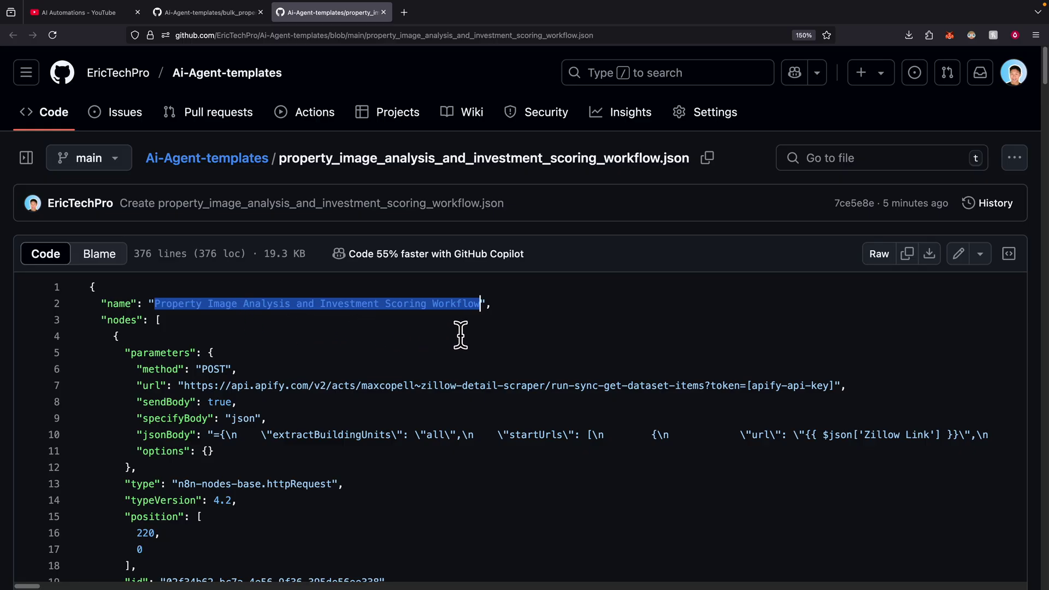
Step: Bring up the Bulk Property Research by Zip Code workflow in n8n and fit it to view
scroll(325, 332, "down", 1)
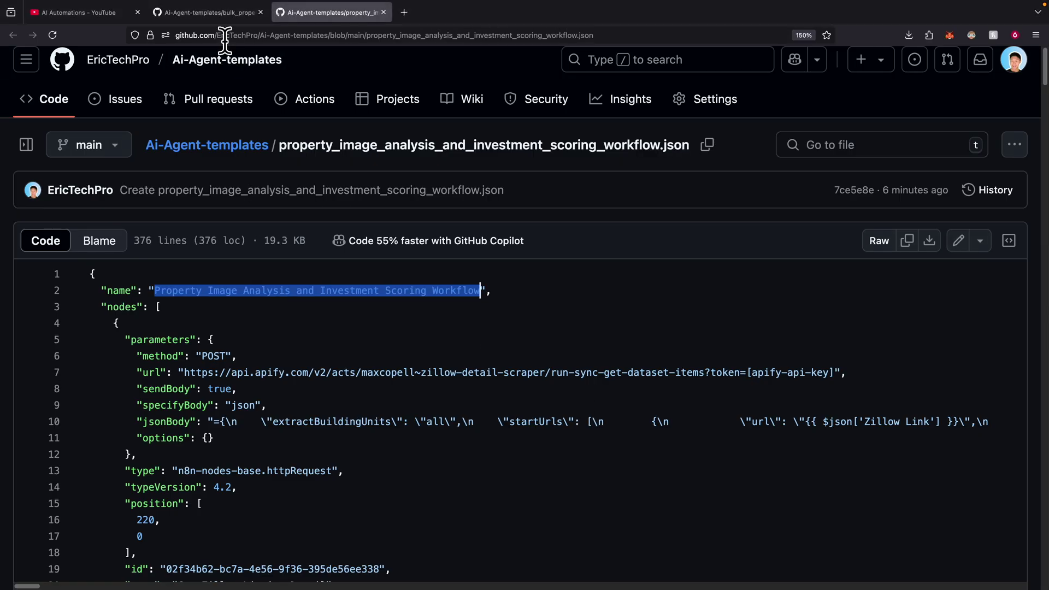
left_click(224, 12)
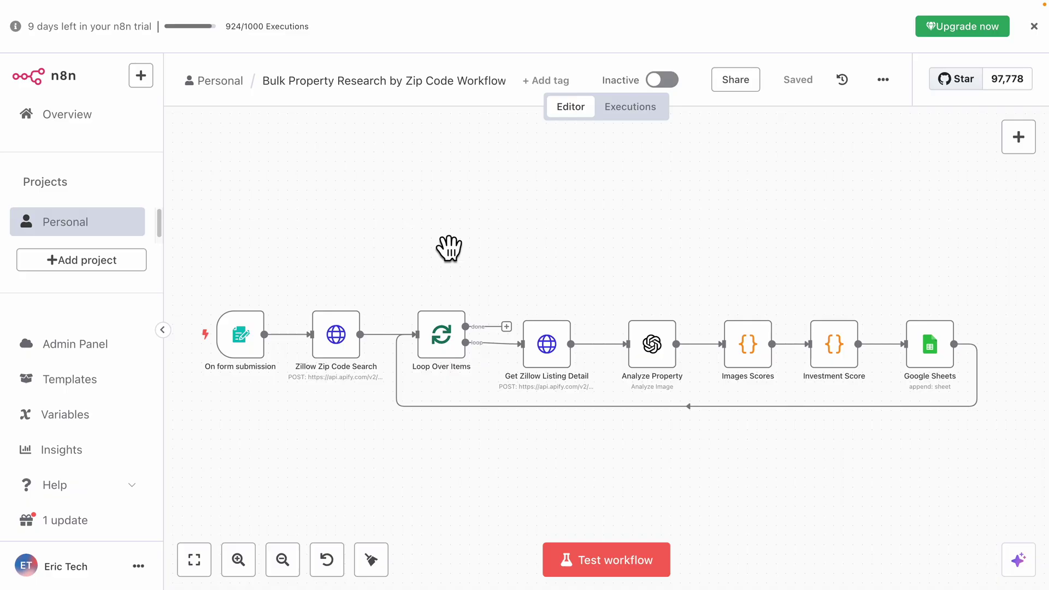
left_click_drag(447, 246, 457, 250)
key("1")
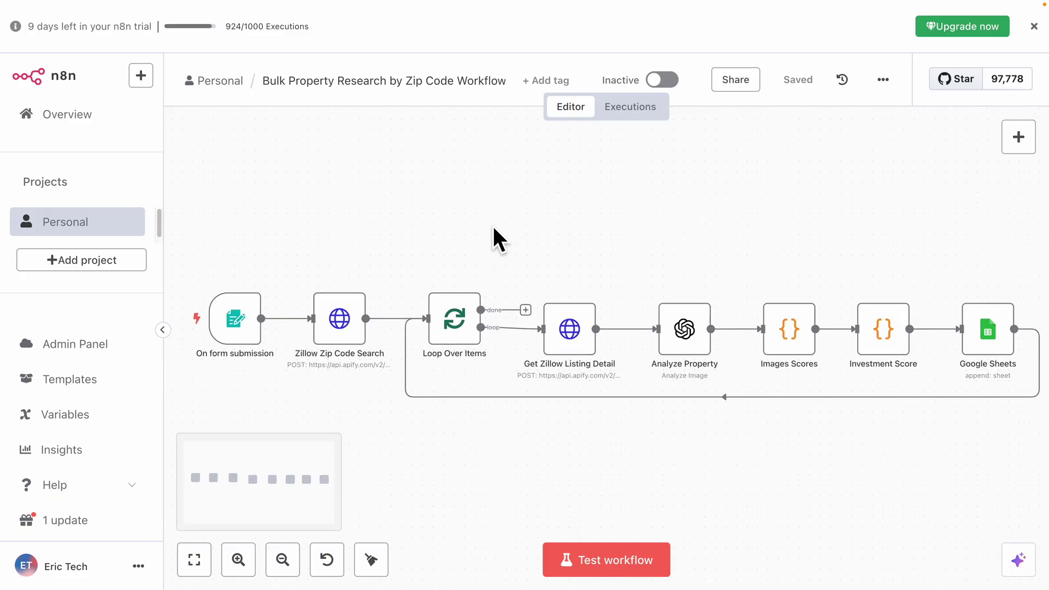